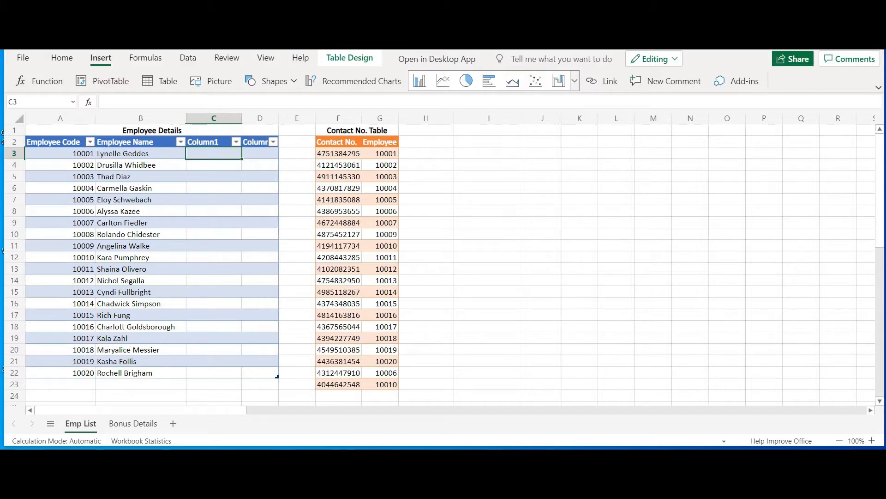
Highlight the Employee Details table and then the Contact No. Table to compare them
left_click_drag(60, 141, 140, 372)
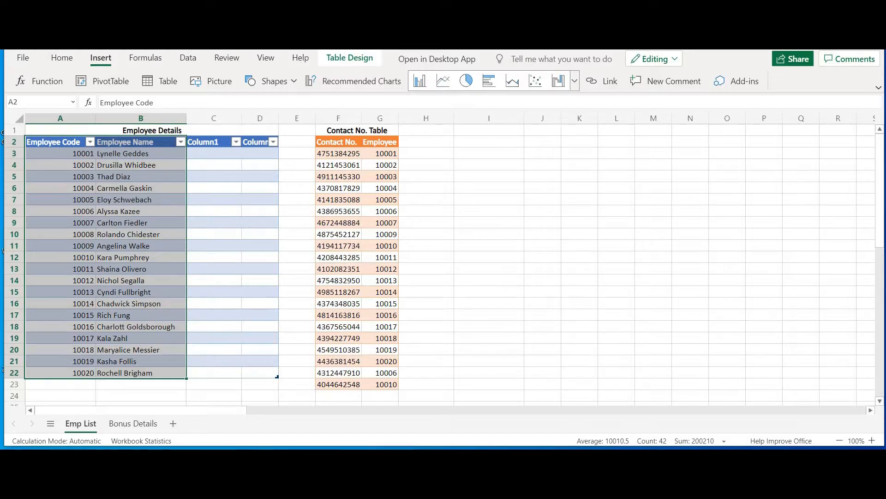
left_click_drag(338, 142, 397, 307)
scroll(393, 281, "up", 2)
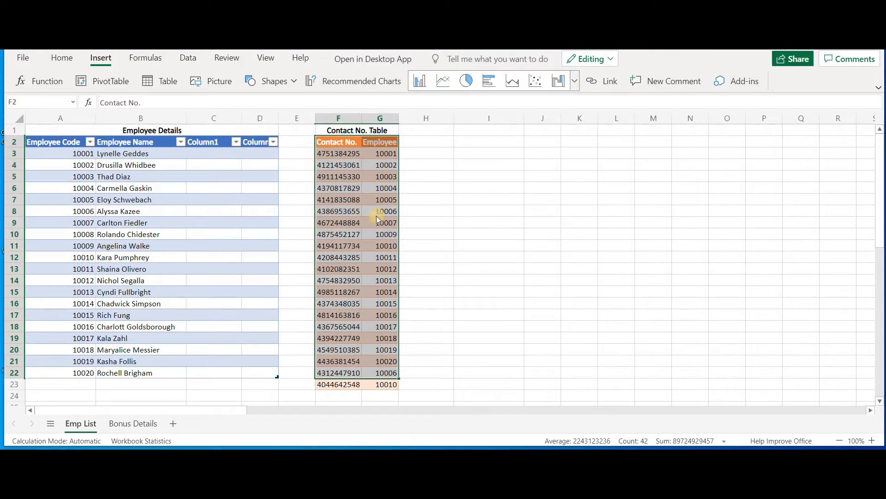
left_click(304, 193)
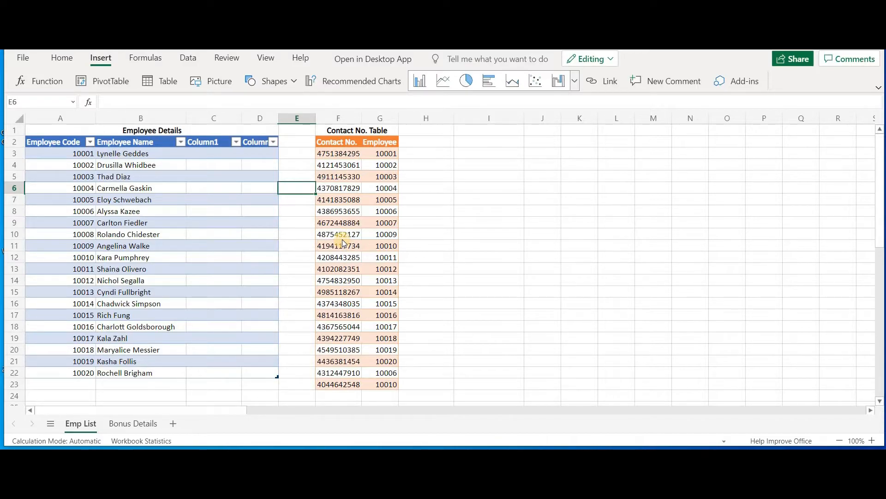
Rename the Column1 header of the Employee Details table to Contact No
left_click(224, 139)
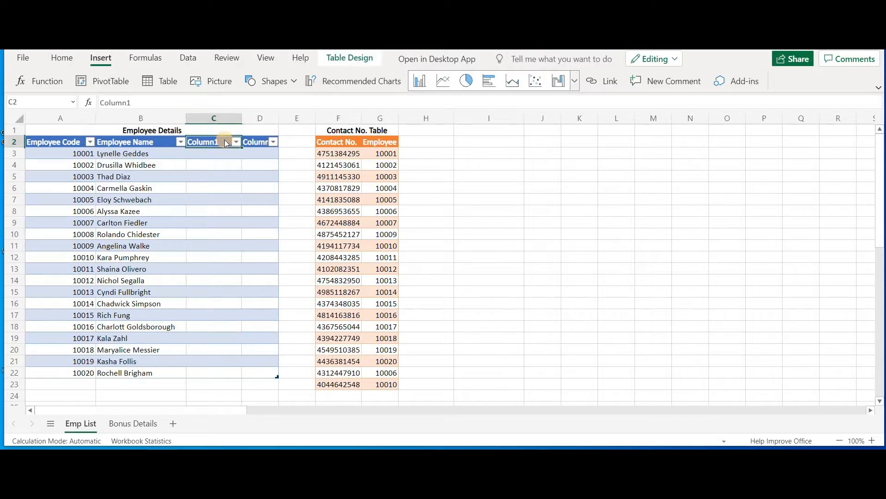
type("Contact")
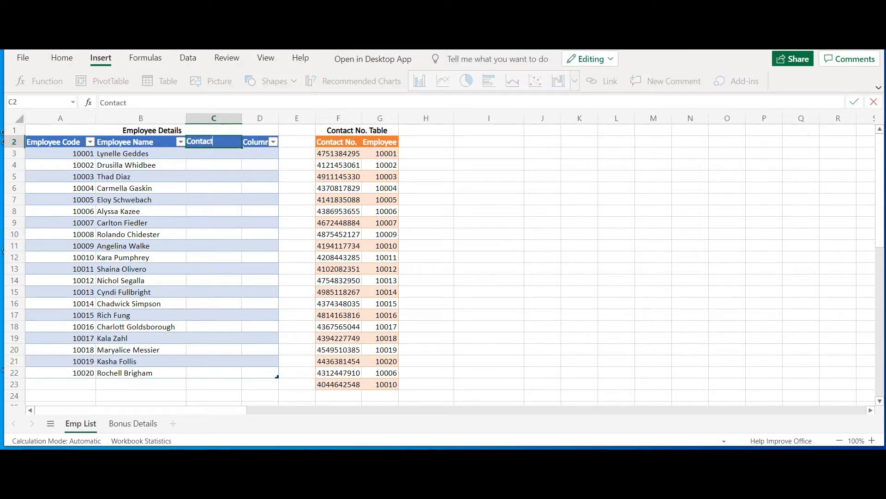
type(" No")
key("Return")
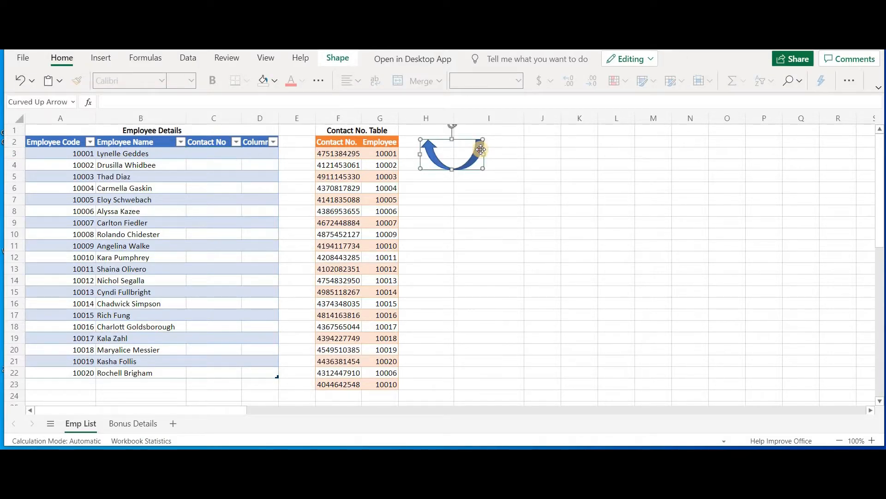
Move the curved arrow shape over the Contact No. and Employee columns of the contact table
left_click_drag(480, 149, 364, 173)
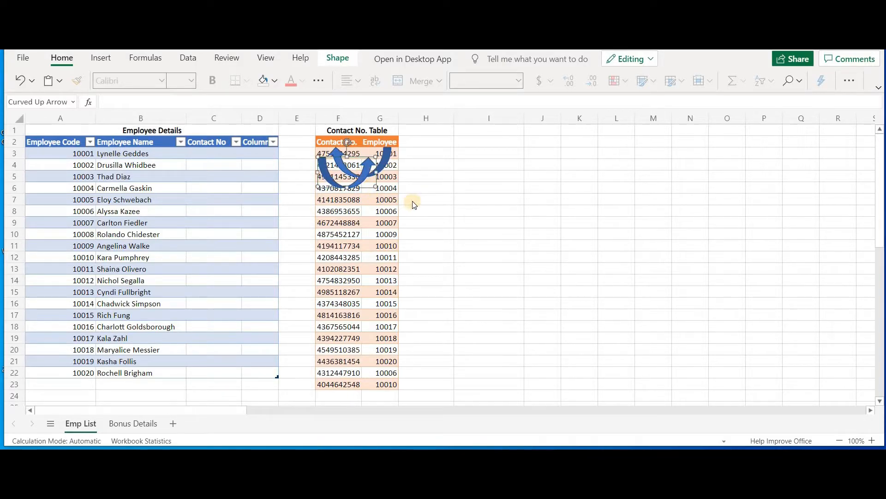
left_click(413, 205)
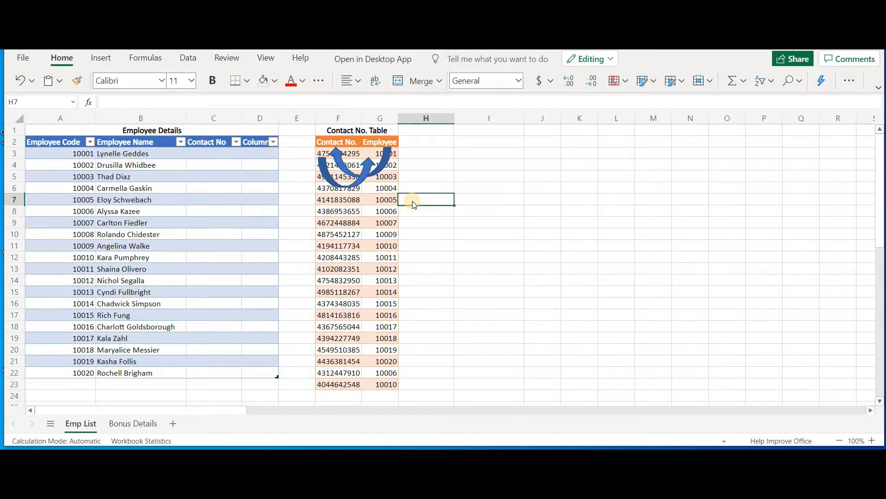
Start an XLOOKUP formula in the first Contact No cell with A3 as lookup value and absolute $G$3:$G$23 as lookup array
left_click(217, 153)
type("=x")
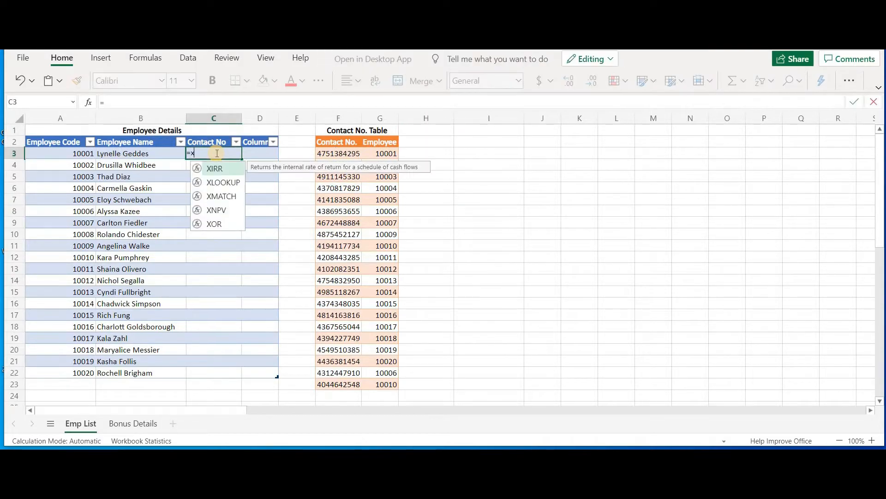
type("lo")
key("Tab")
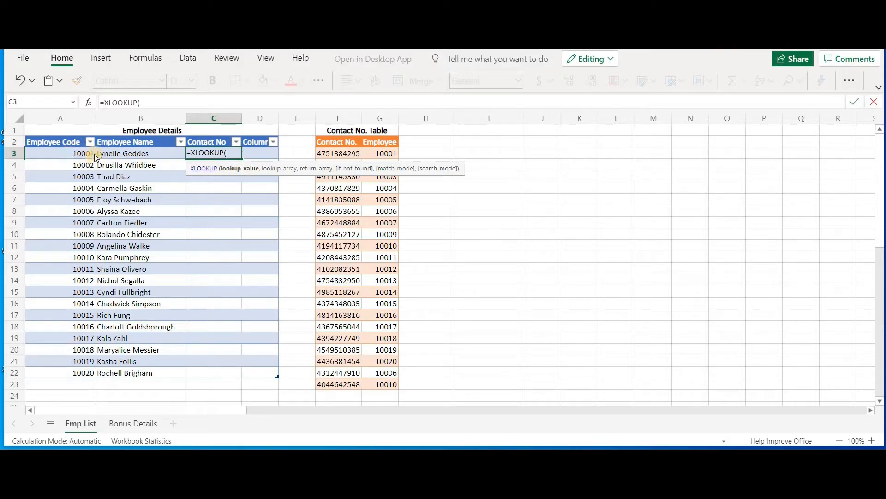
left_click(62, 154)
type(",")
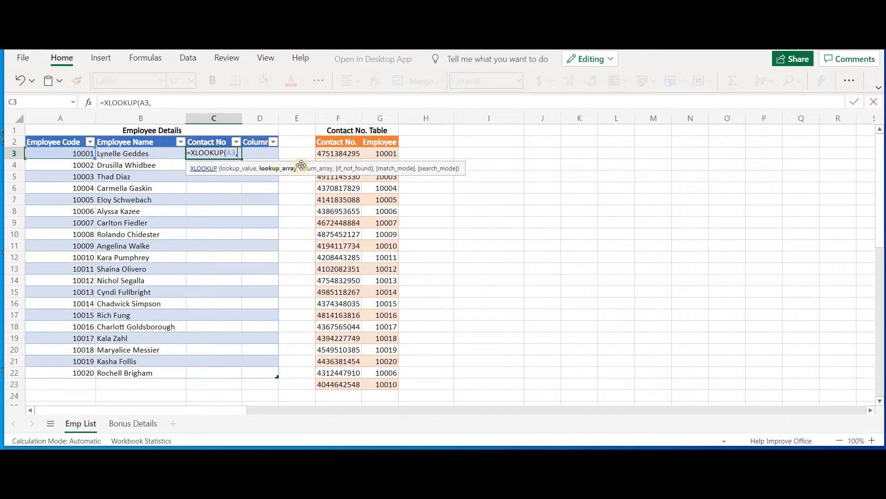
left_click(385, 156)
key("ctrl+shift+Down")
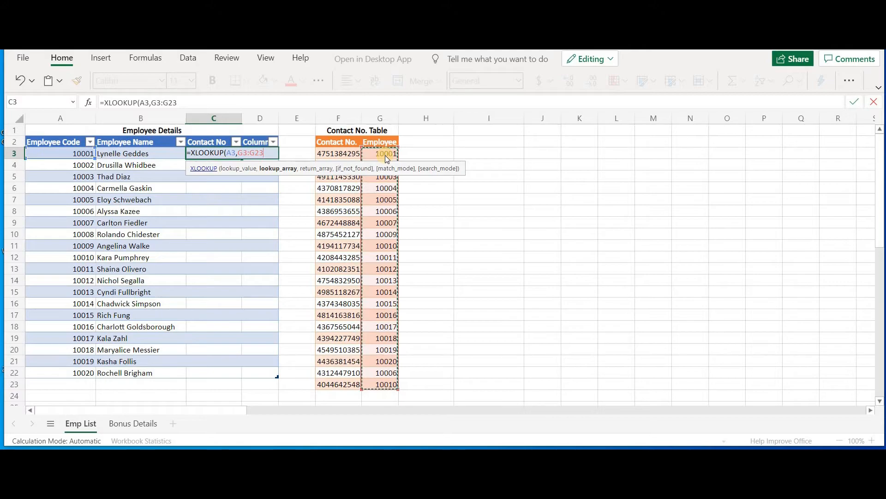
key("F4")
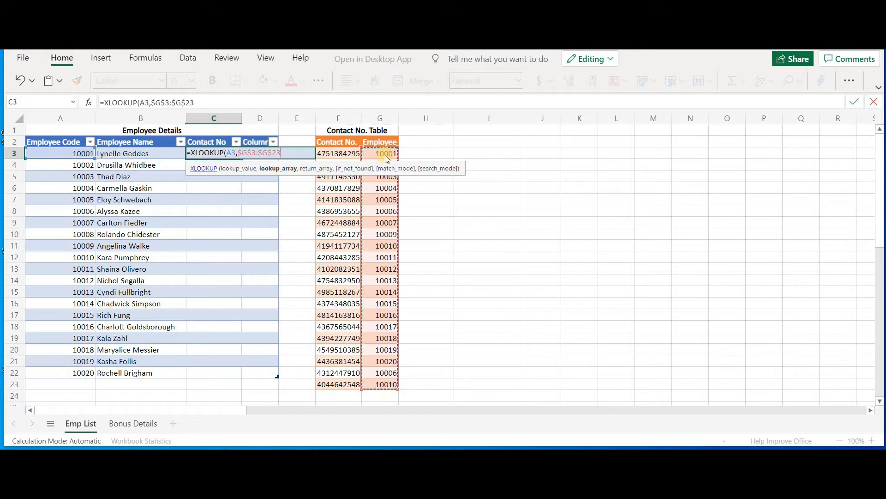
Add the absolute return array $F$3:$F$23, close the XLOOKUP formula and confirm it for the whole column
left_click(202, 100)
type(",")
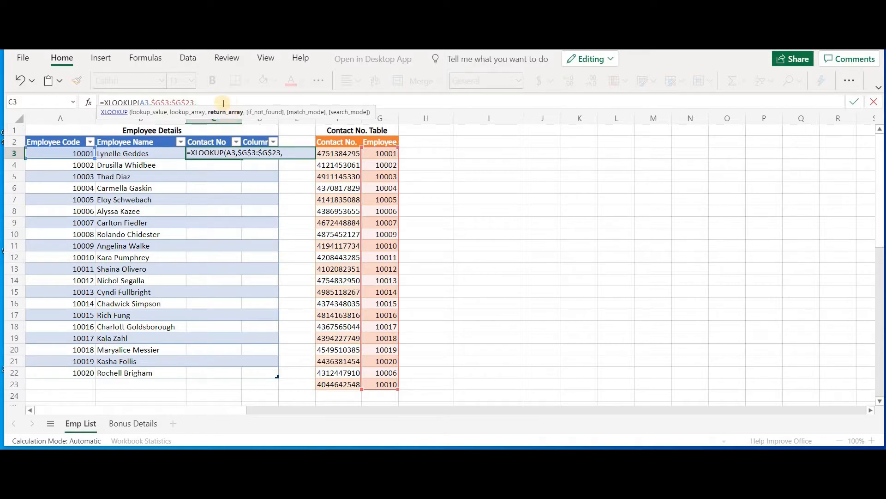
left_click(327, 151)
key("shift+Down")
key("shift+Down")
key("shift+Down")
key("shift+Down")
key("shift+Down")
key("shift+Down")
key("shift+Down")
key("shift+Down")
key("shift+Down")
key("shift+Down")
key("shift+Down")
key("shift+Down")
key("shift+Down")
key("shift+Down")
key("shift+Down")
key("shift+Down")
key("shift+Down")
key("shift+Down")
key("shift+Down")
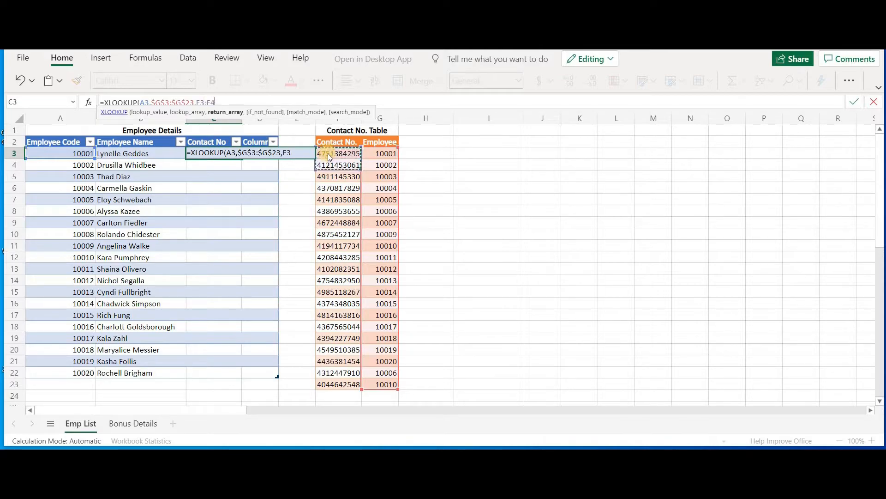
key("shift+Down")
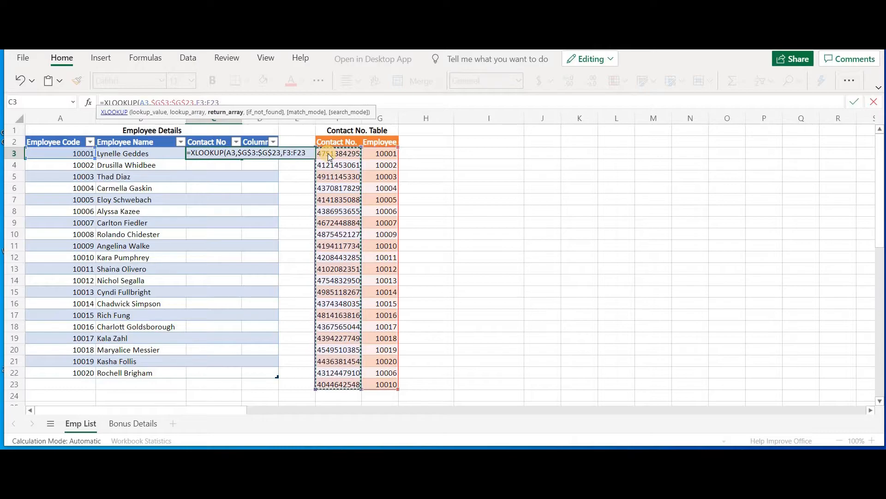
key("F4")
type(")")
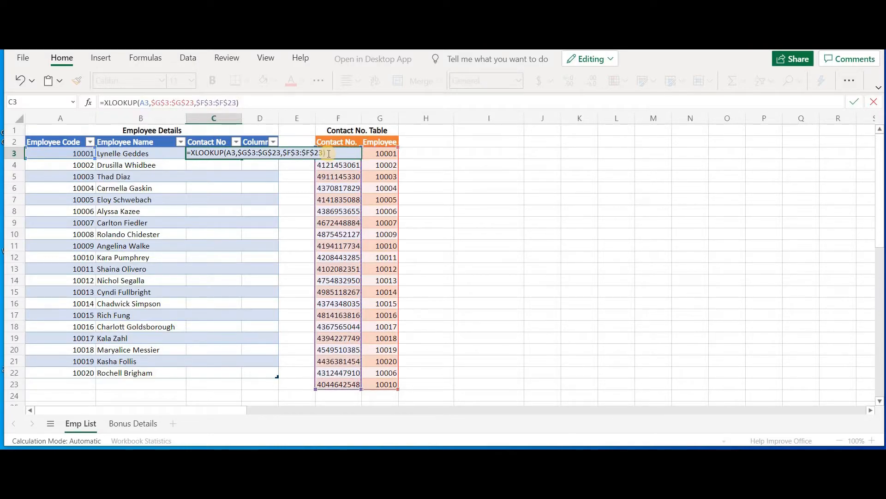
key("Return")
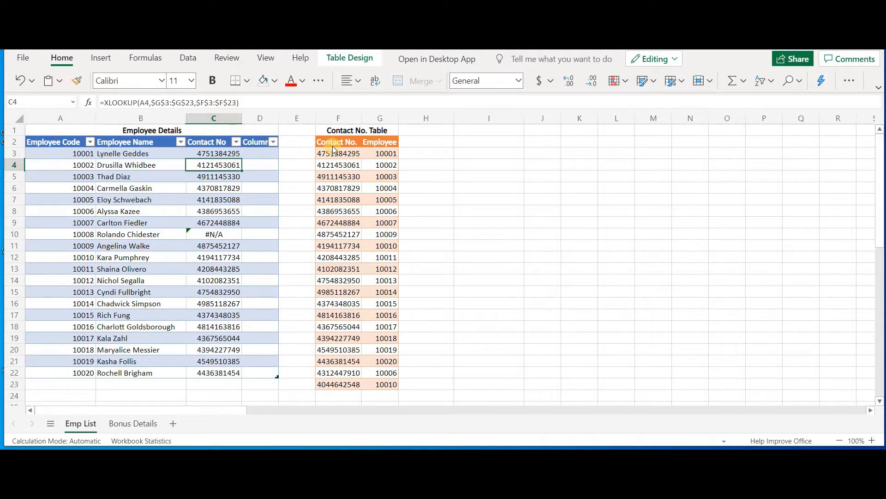
Enter a check formula =F3=C3 in cell I3 comparing the looked-up contact number with the source
key("ctrl+Right")
key("ctrl+Right")
key("Right")
key("Right")
key("Up")
type("=")
key("ctrl+Left")
key("ctrl+Left")
type("=")
key("ctrl+Left")
key("ctrl+Left")
key("ctrl+Left")
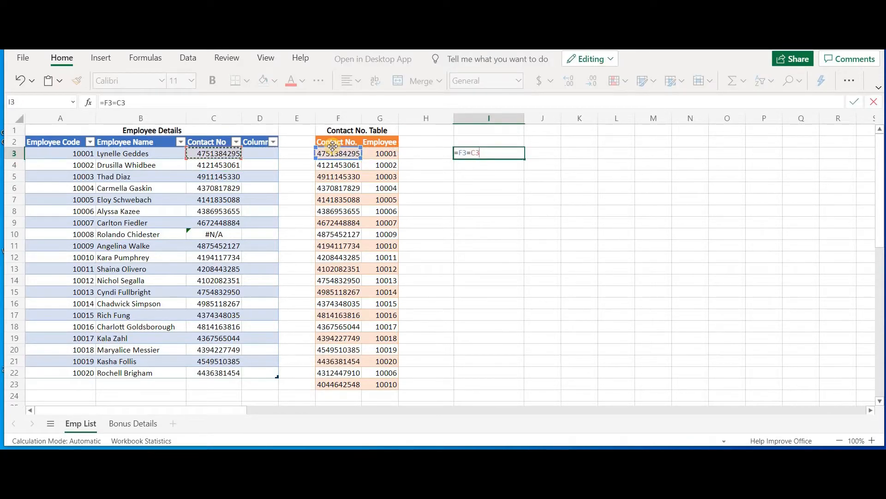
key("Return")
Enter a similar comparison formula in cell I7 for row 7's contact numbers and return to I3
key("Right")
key("Left")
key("Down")
key("Down")
key("Down")
type("=")
key("ctrl+Left")
key("ctrl+Left")
type("=")
key("ctrl+Left")
key("ctrl+Left")
key("ctrl+Left")
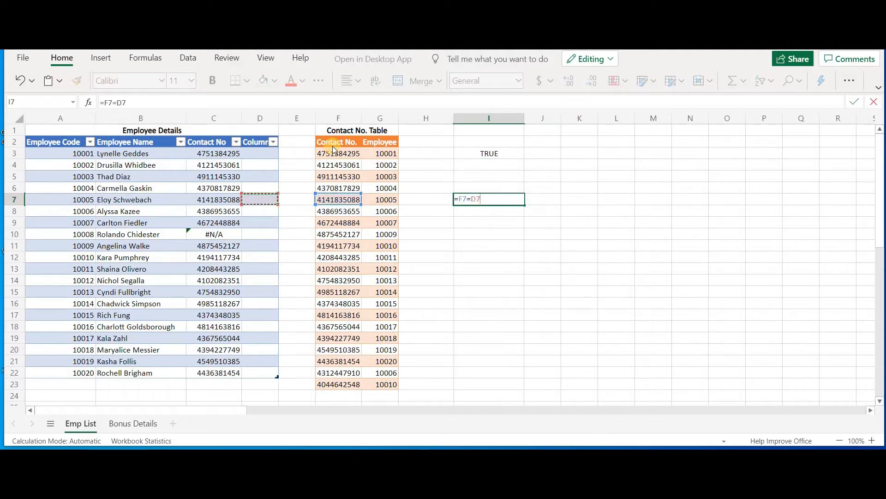
key("Return")
key("Up")
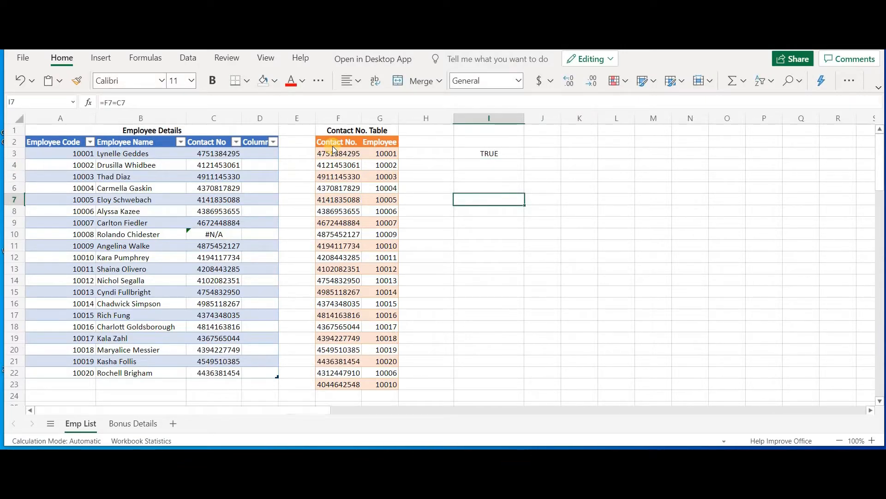
key("Up")
key("Up")
key("Up")
key("Up")
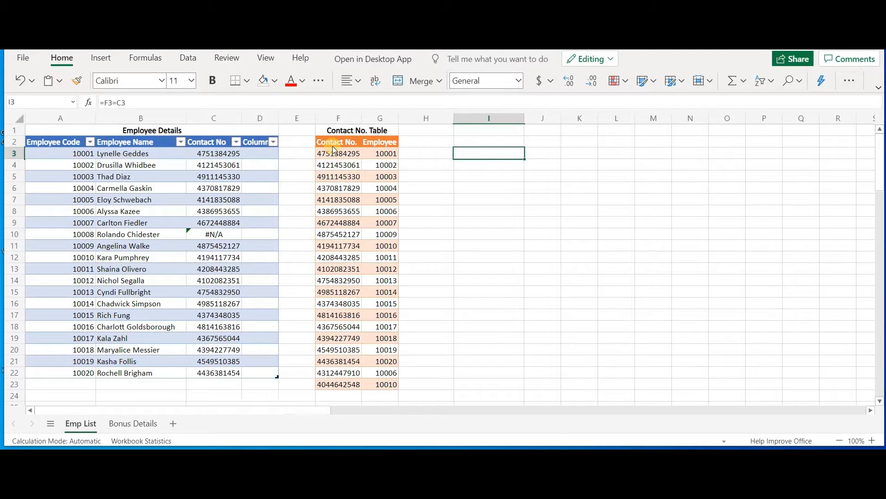
Type the note "Lookup to the left" in cell J4 beside the checkmark
left_click(536, 165)
type("Lookup")
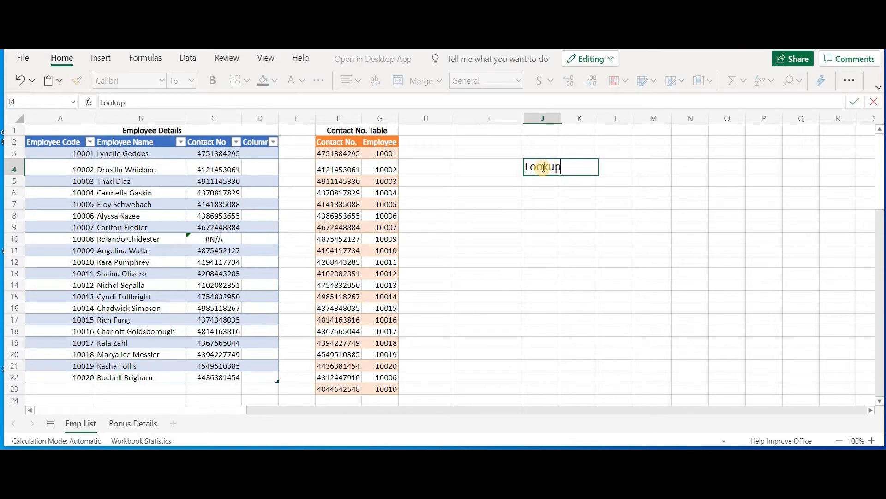
type(" to the lef")
type("t")
left_click(519, 195)
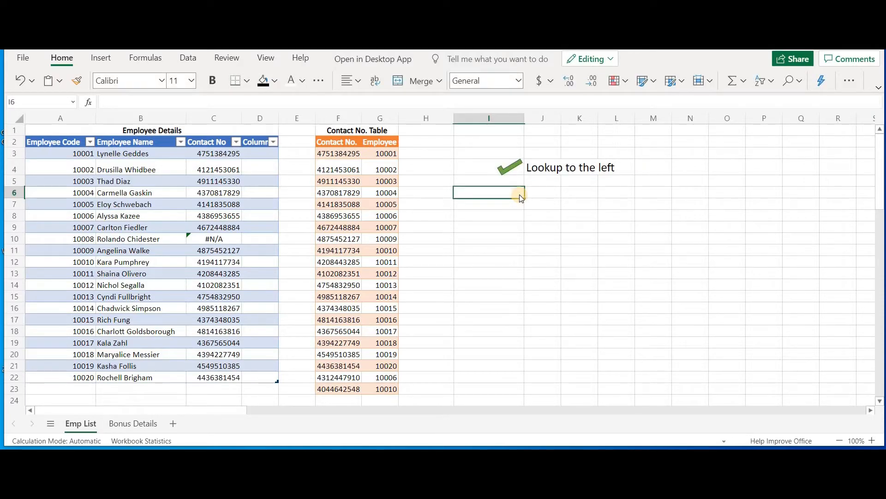
Examine the #N/A result in the Contact No column against the Employee column of the contact table
left_click(513, 180)
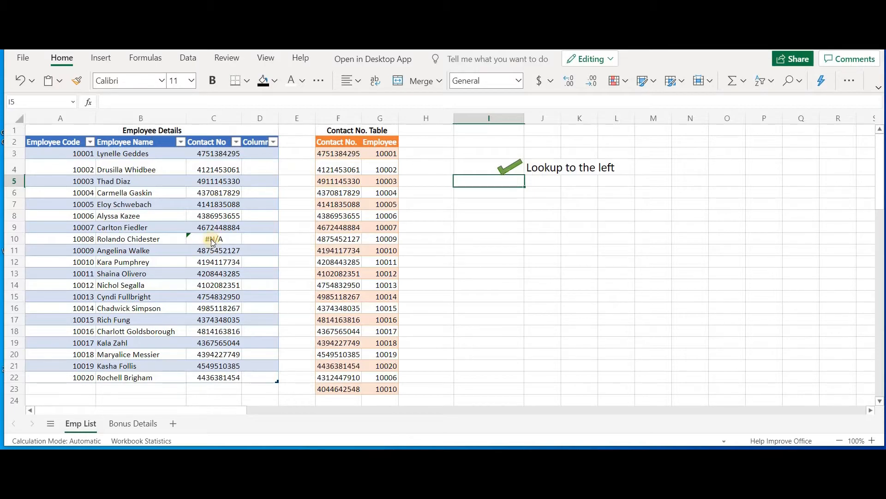
left_click(225, 241)
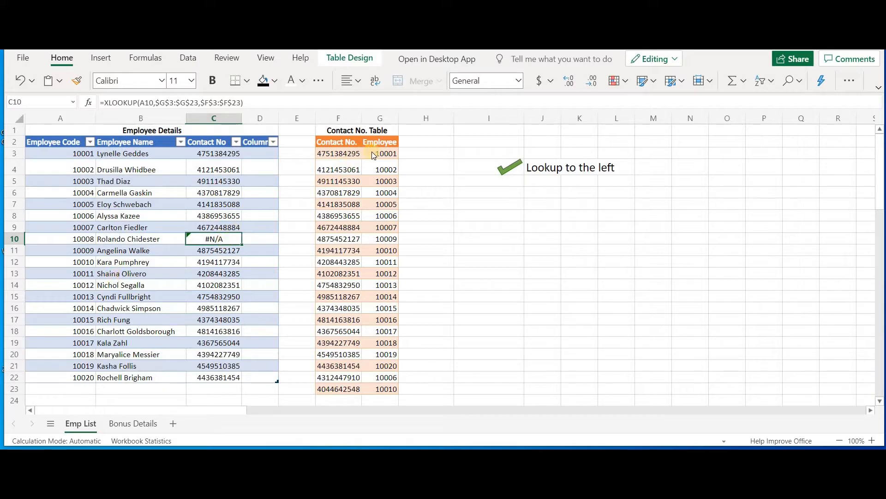
left_click_drag(383, 165, 391, 392)
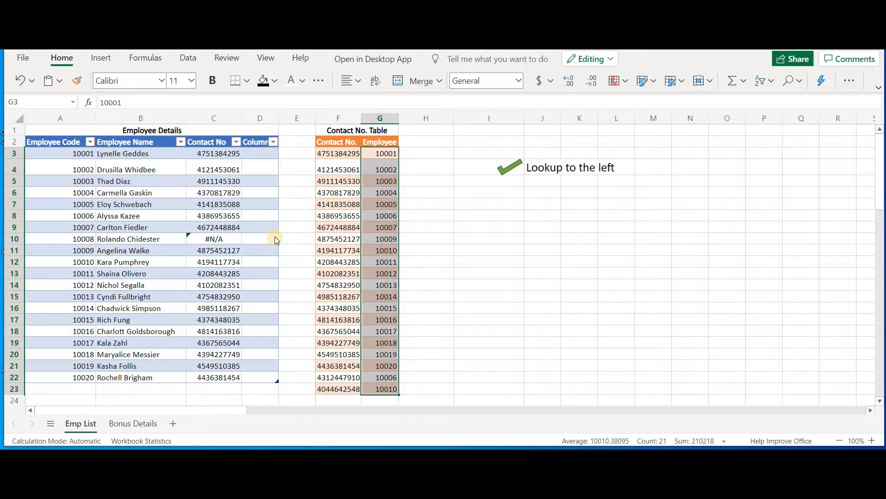
left_click(240, 242)
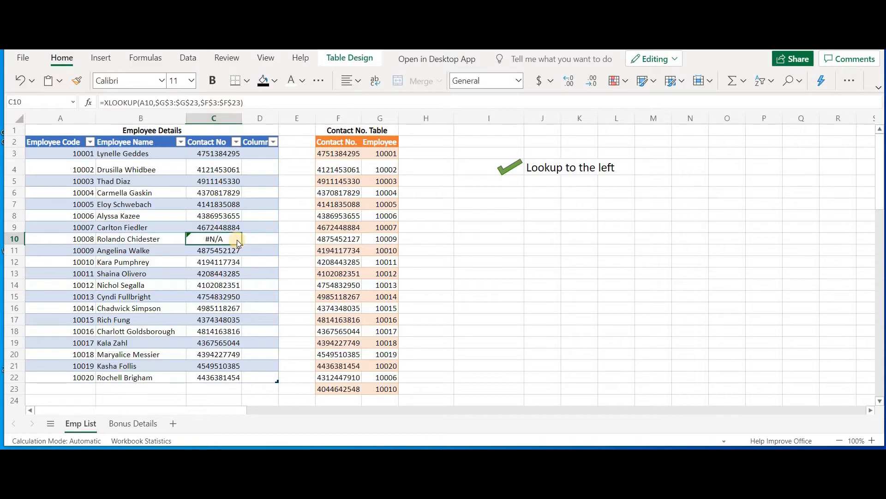
left_click(234, 154)
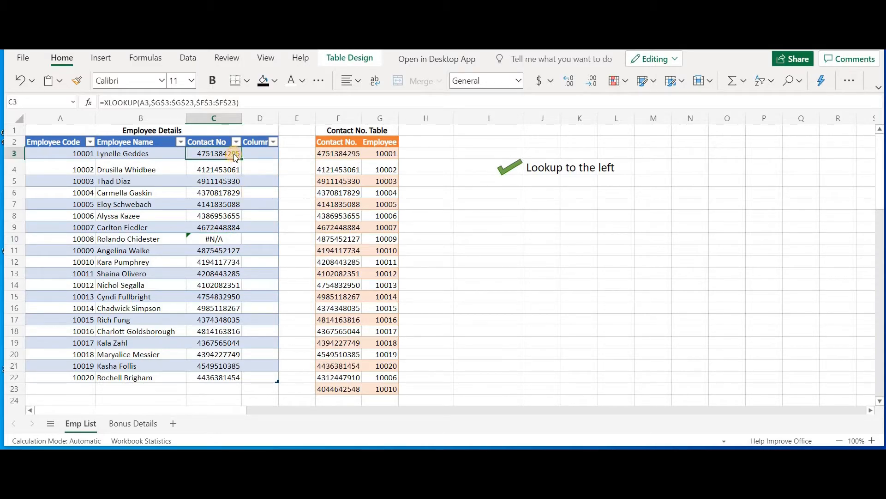
Add "No. not available" as the if-not-found argument to the XLOOKUP formula in C3 and apply it
left_click(249, 100)
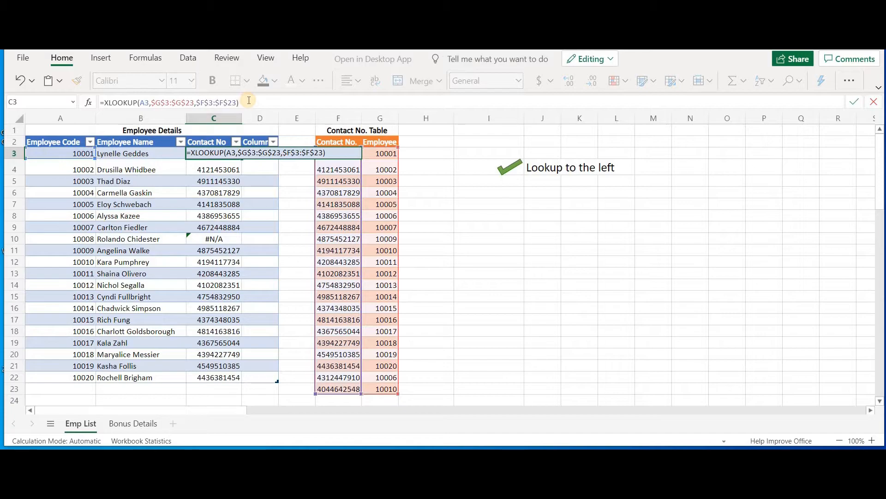
key("Left")
type(",")
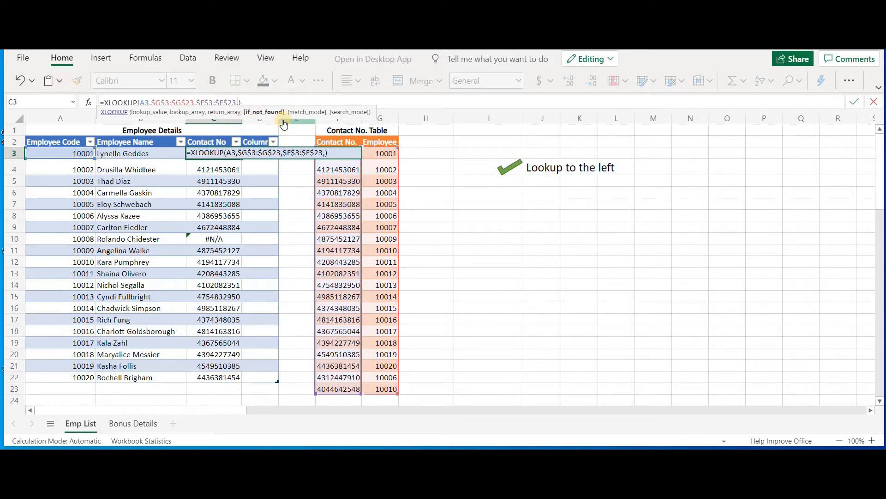
type("\"N\"o. not available")
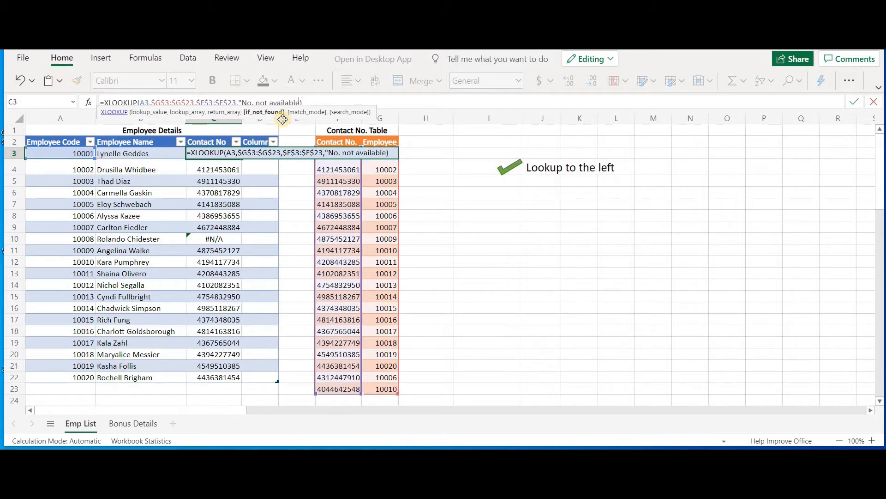
key("ctrl+Return")
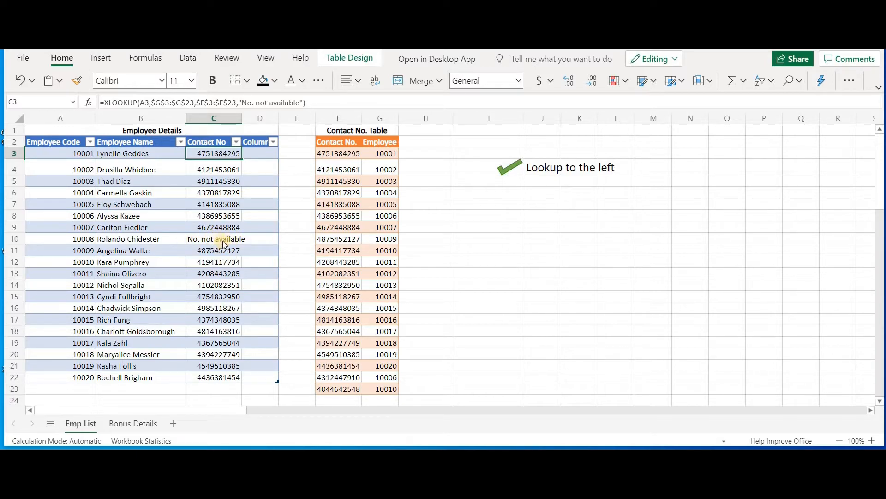
Type the note "Error Handling when lookup value is not found" in cell J5
left_click(531, 183)
type("Error Handling when ")
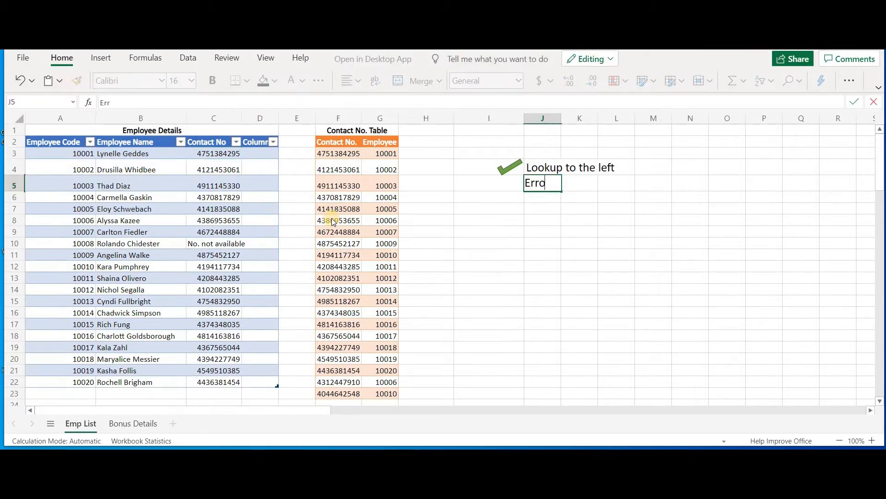
type("lookup value is not found")
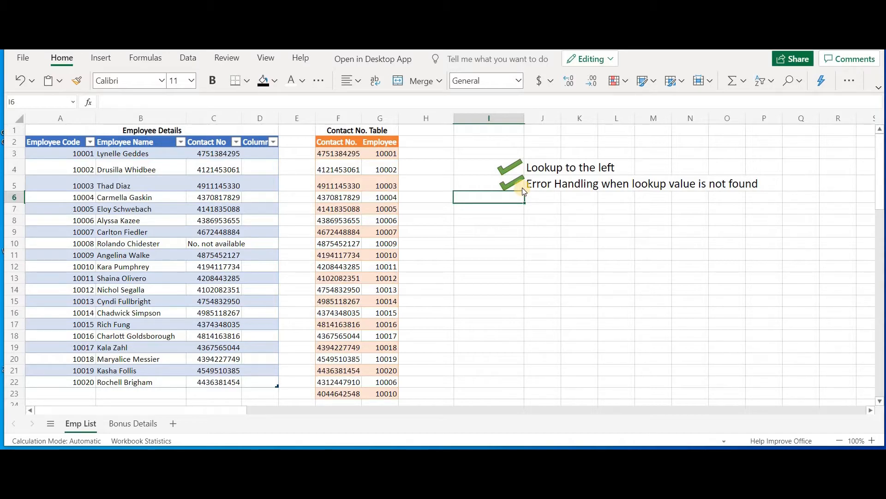
left_click(427, 168)
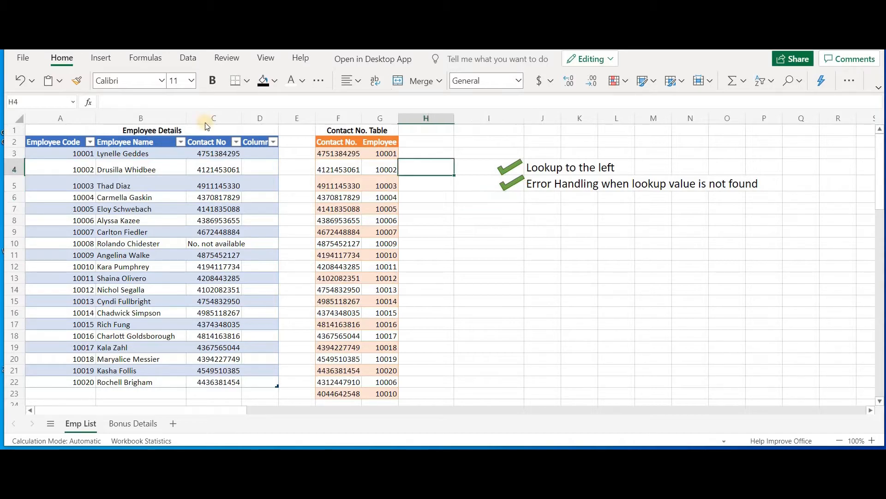
left_click(206, 157)
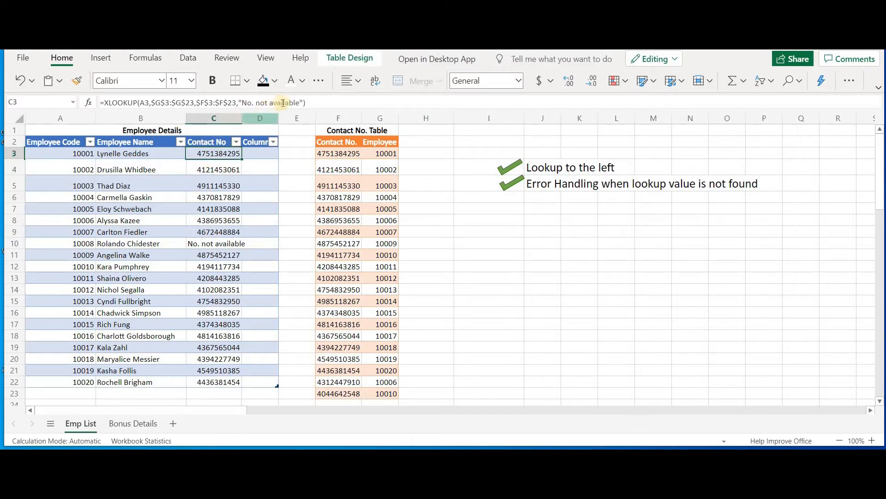
left_click(302, 102)
type(",")
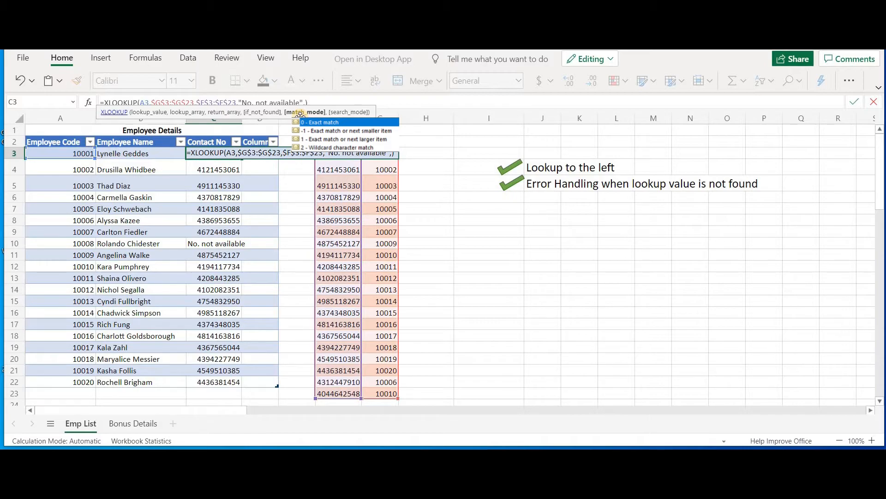
key("BackSpace")
key("Return")
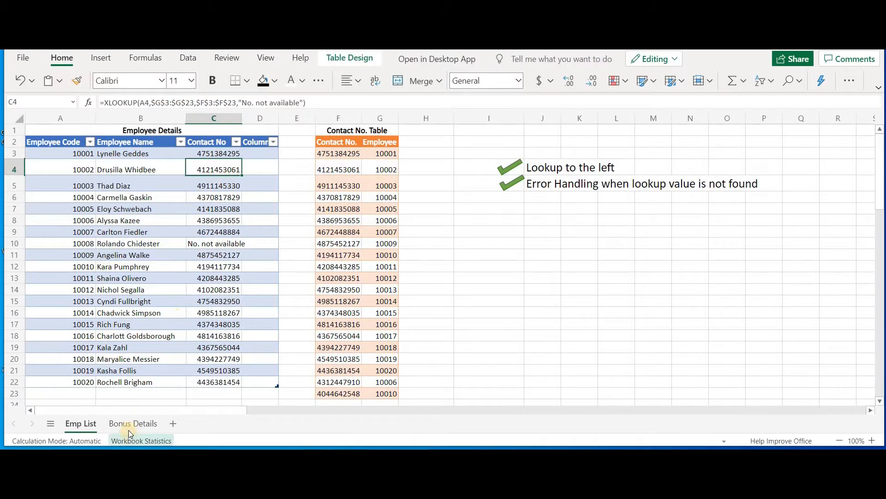
Switch to the Bonus Details sheet and read the problem statement on CTC-based bonus slabs
left_click(130, 425)
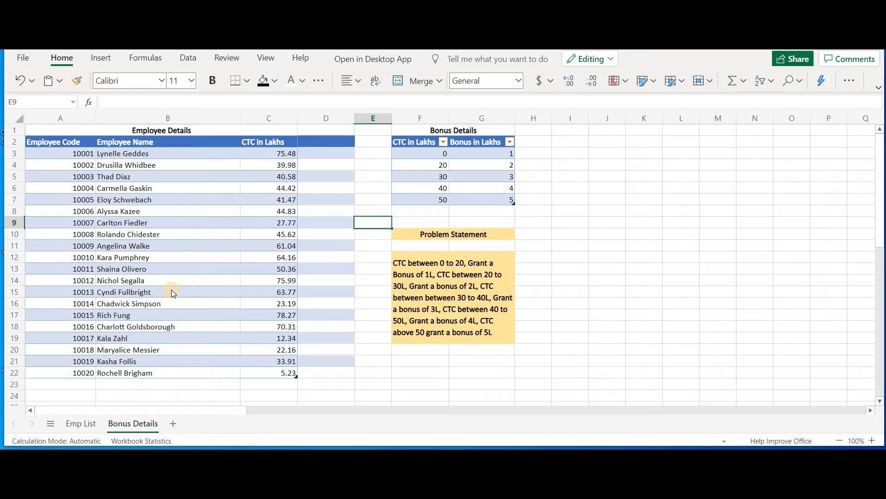
left_click(425, 234)
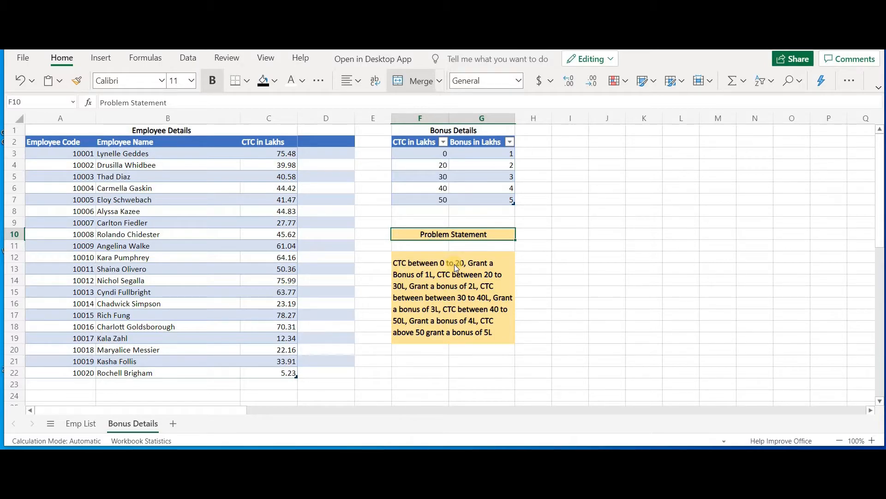
left_click(504, 257)
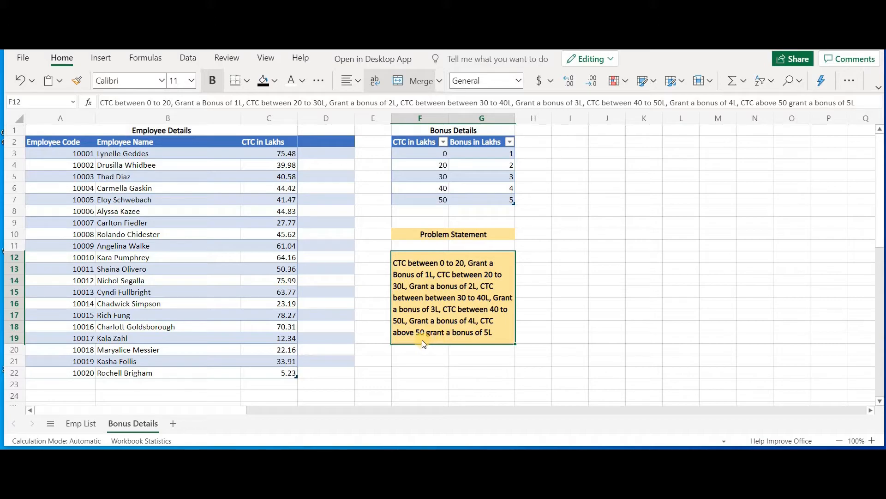
left_click_drag(421, 337, 424, 337)
left_click(424, 335)
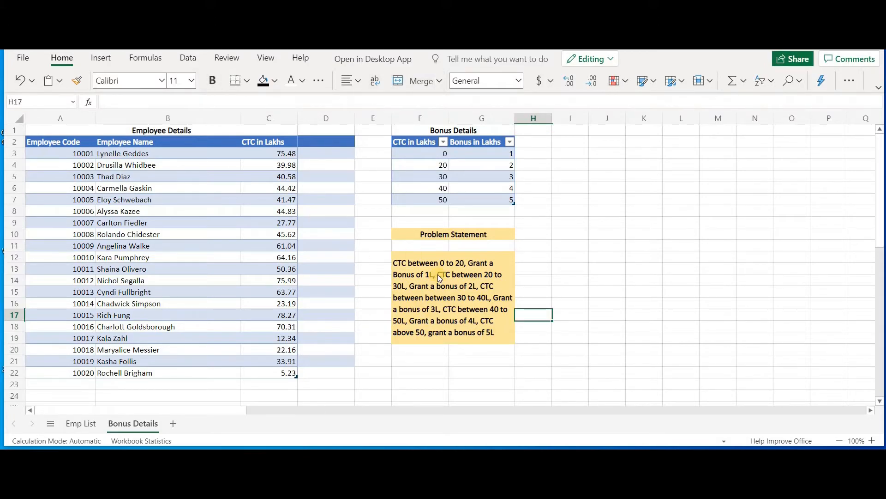
Add the column header "Bonus" in cell D2 of the Employee Details table
left_click(308, 144)
type("Bonus")
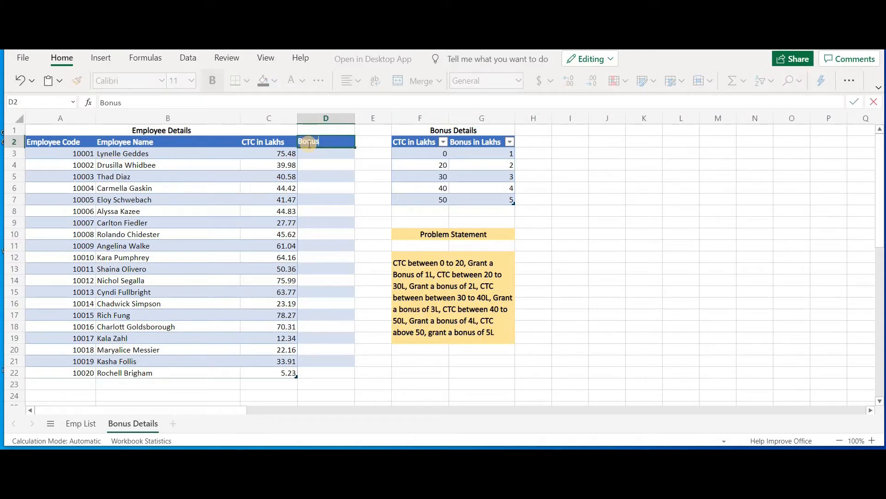
key("Return")
Start an XLOOKUP in D3 looking up C3 in $F$3:$F$7 and returning $G$3:$G$7
type("=X")
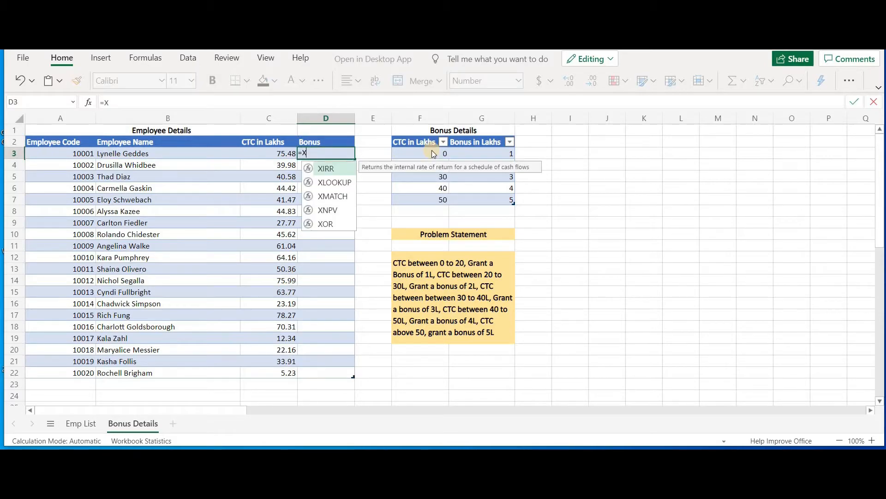
key("Down")
key("Tab")
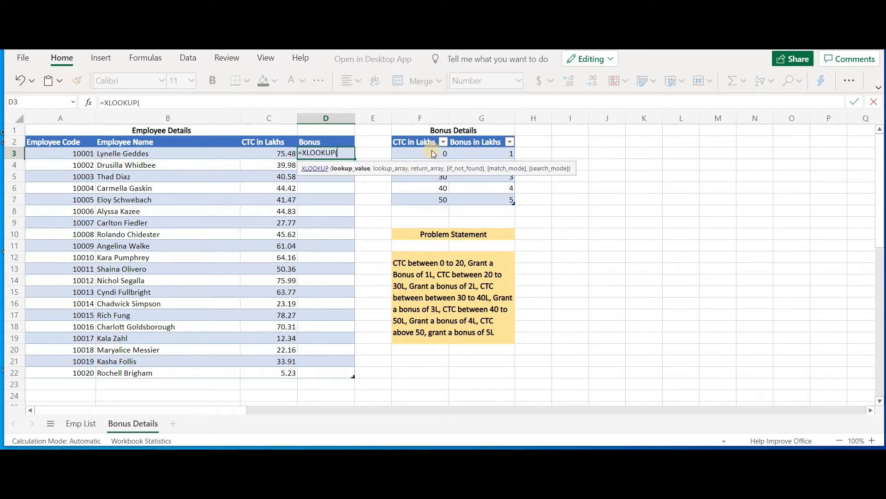
left_click(291, 158)
type(",")
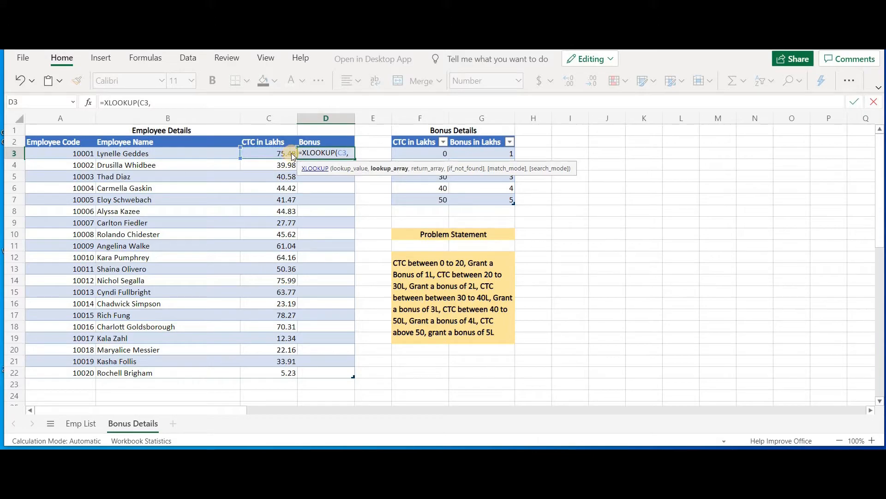
left_click(422, 154)
key("ctrl+shift+Down")
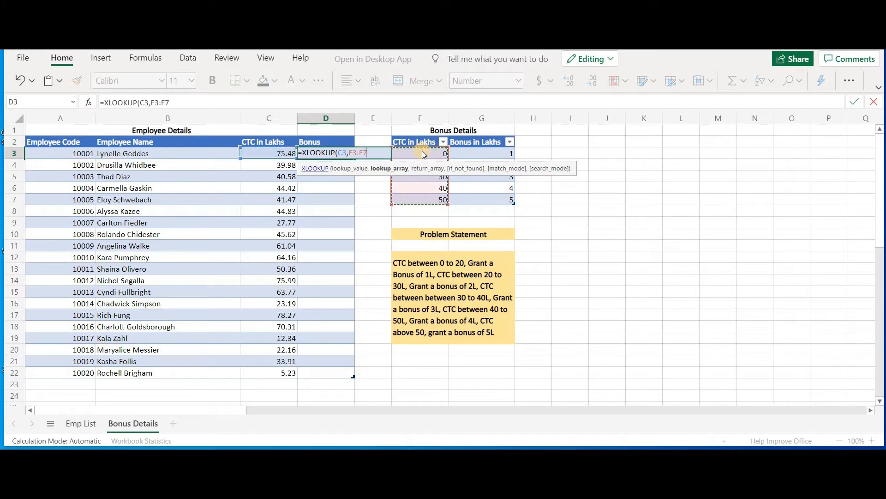
key("F4")
type(",")
left_click(464, 152)
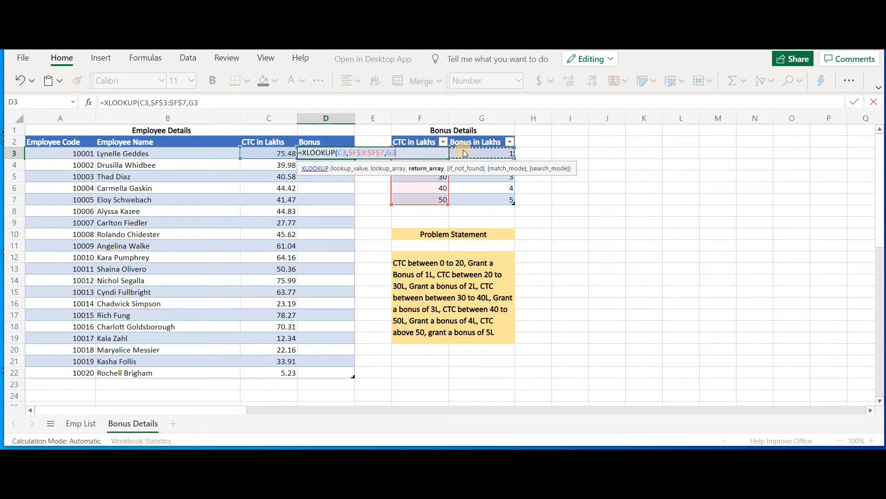
key("ctrl+shift+Down")
key("F4")
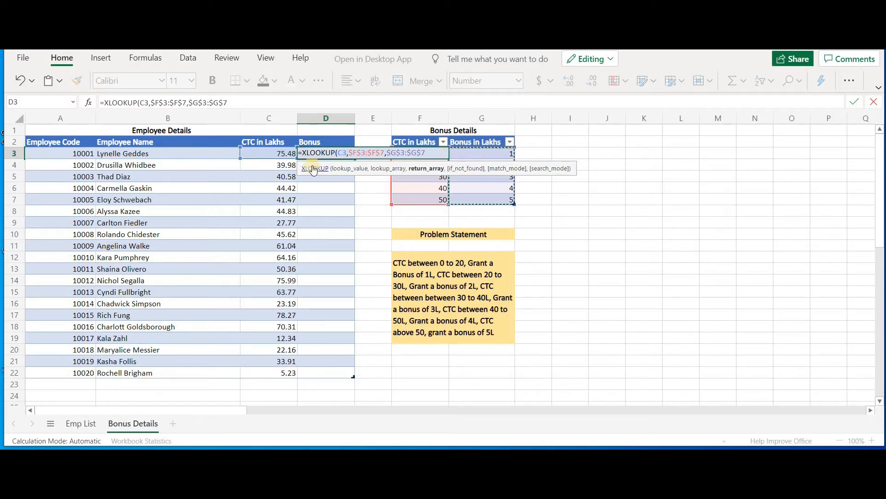
Skip the if-not-found argument, set the match mode to -1, and enter the bonus formula
left_click(226, 103)
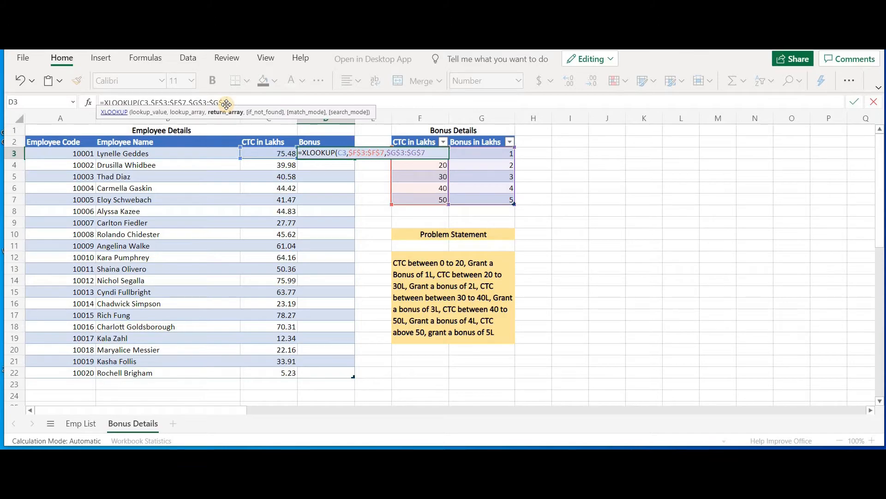
type(",")
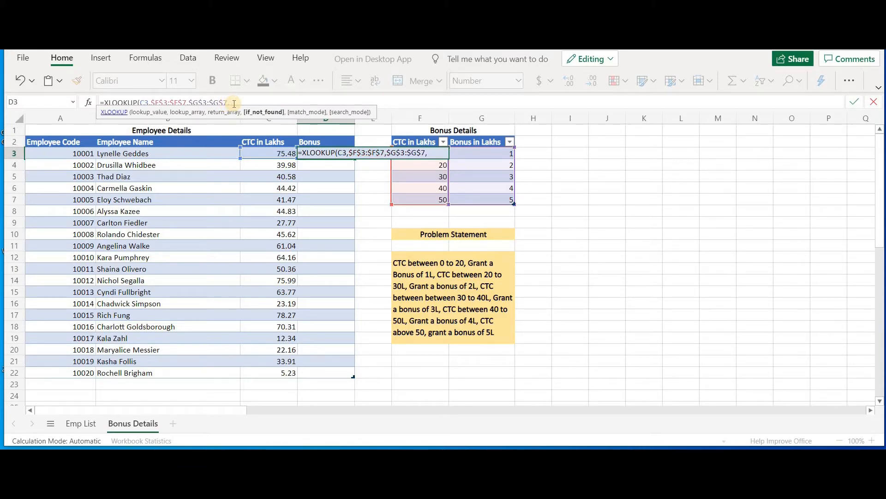
type(",")
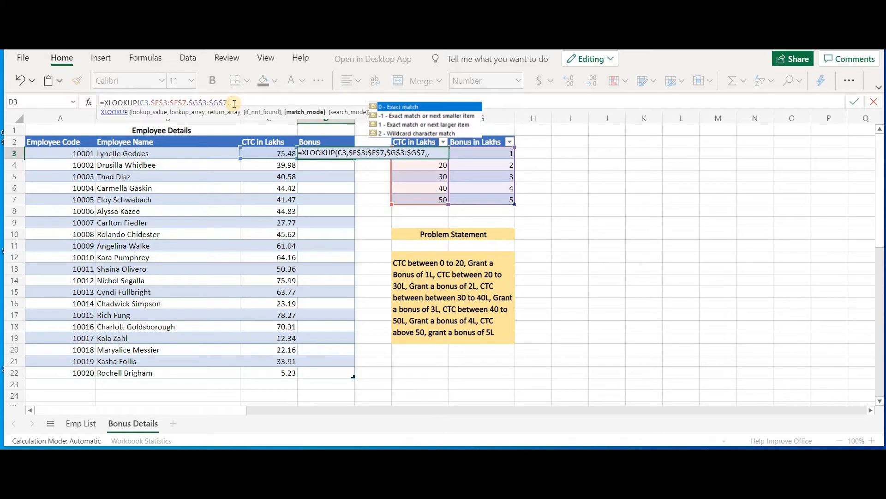
type("-1")
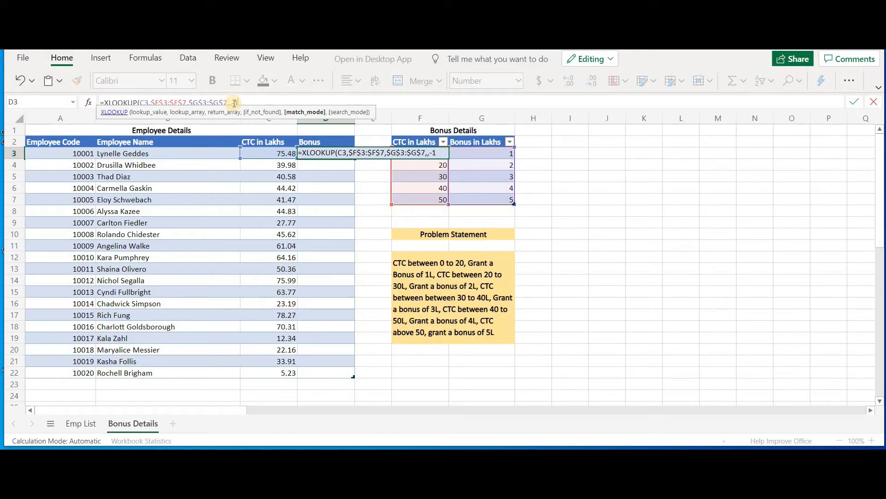
type(")")
key("Return")
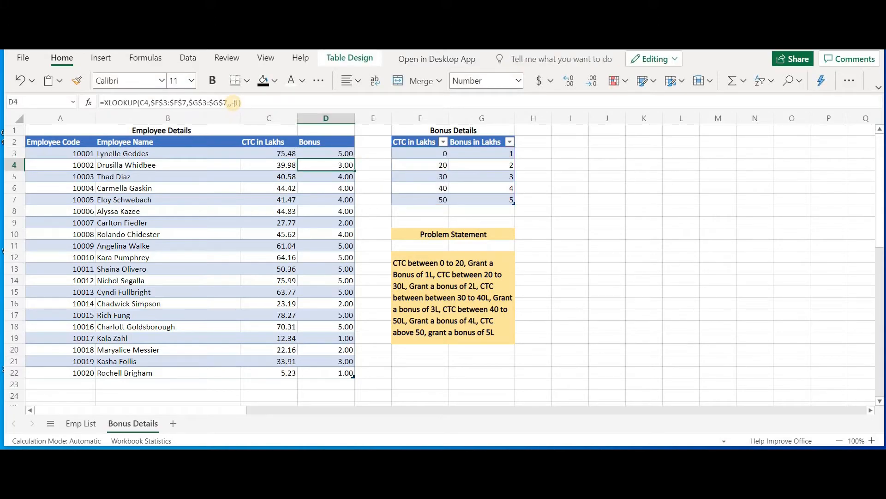
Compare the CTC values against the returned bonuses for the first employees
left_click(270, 152)
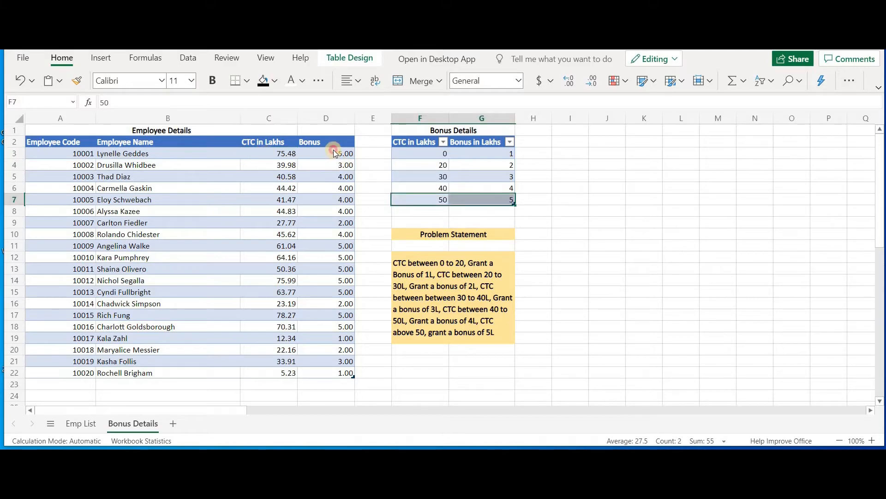
left_click(335, 152)
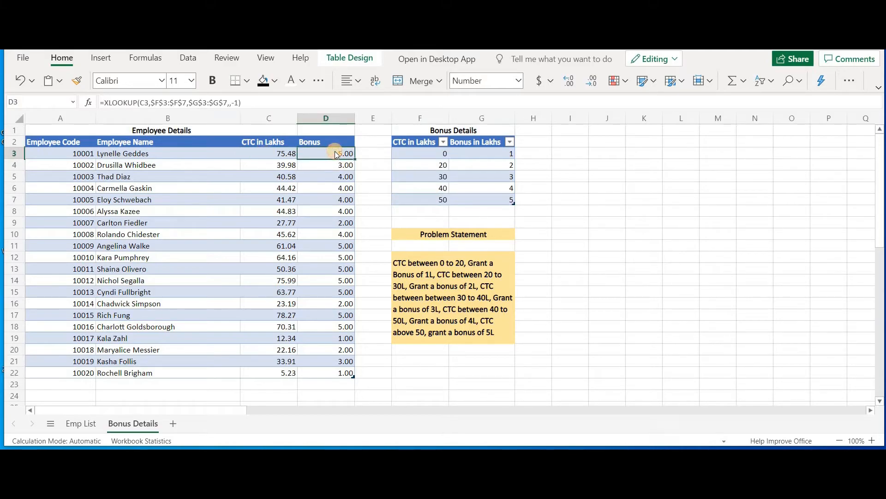
left_click(271, 168)
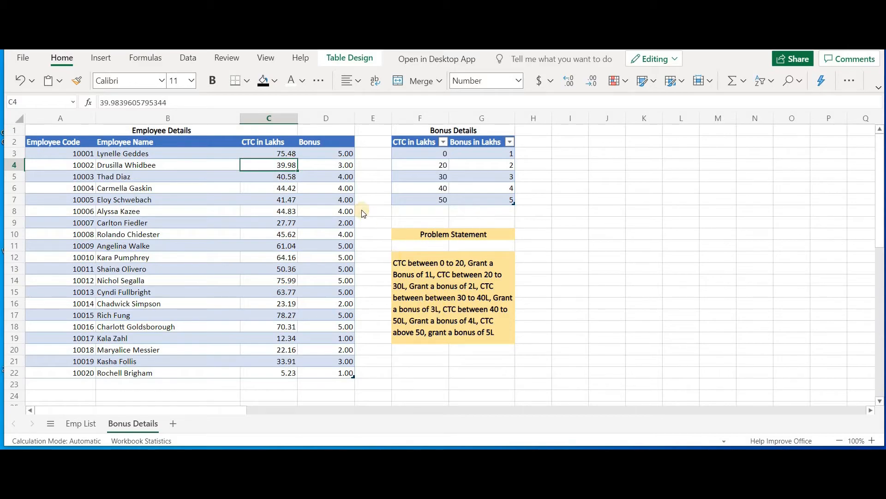
key("Down")
left_click(323, 178)
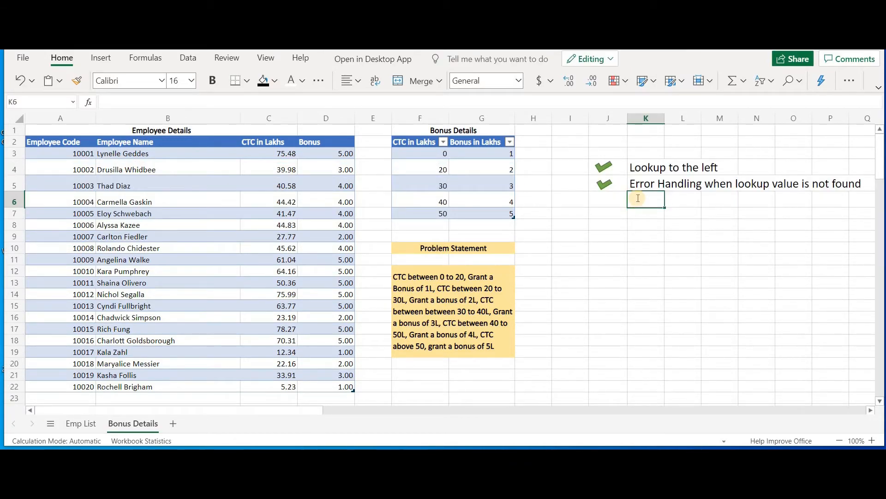
Type the note "Multiple options for Match Mode" in cell K6 beside the checkmarks
type("Multiple option")
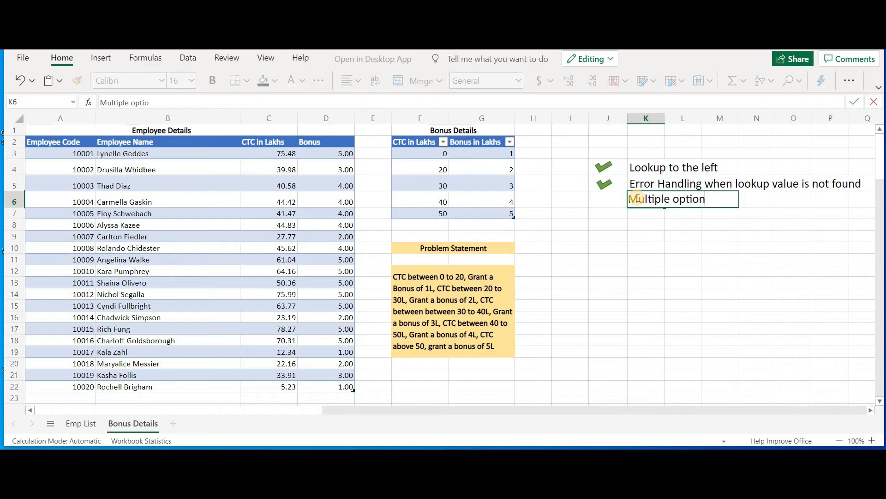
type("s for Match Mid")
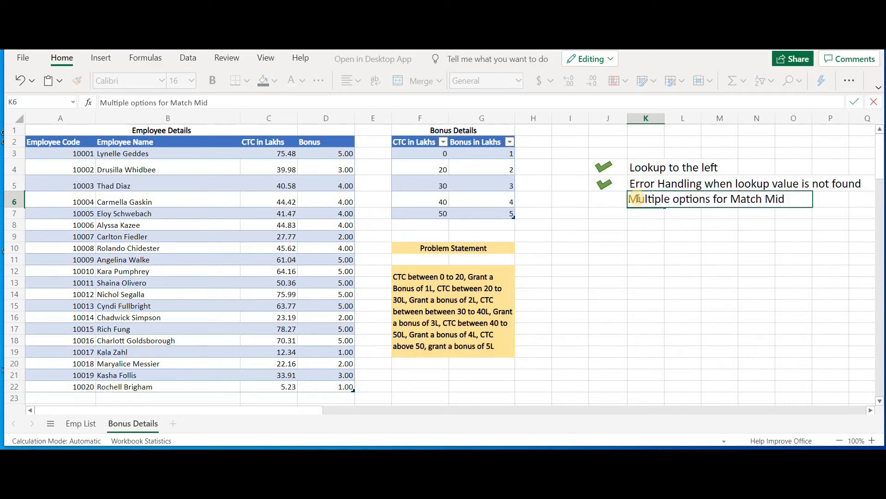
key("BackSpace")
key("BackSpace")
key("BackSpace")
type("Mo")
type("de")
left_click(610, 219)
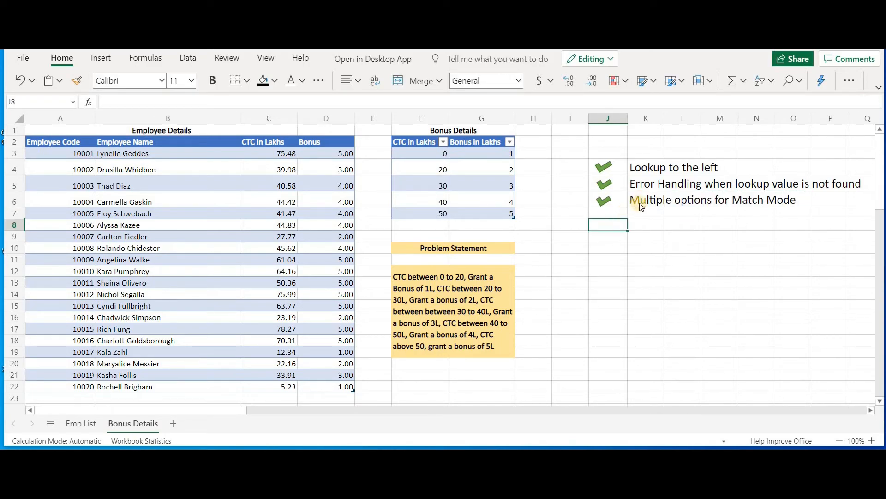
On the Emp List sheet, highlight the duplicate contact-table rows for employees 10006 and 10010 in yellow
left_click(642, 200)
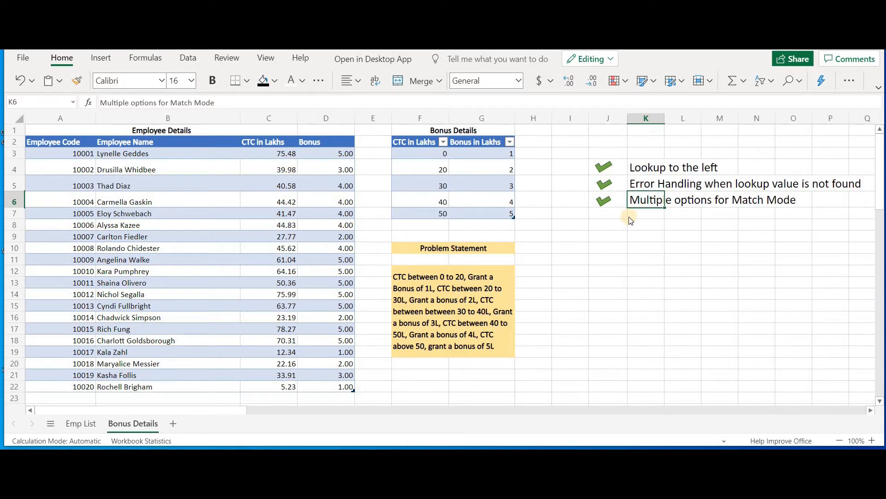
left_click(76, 424)
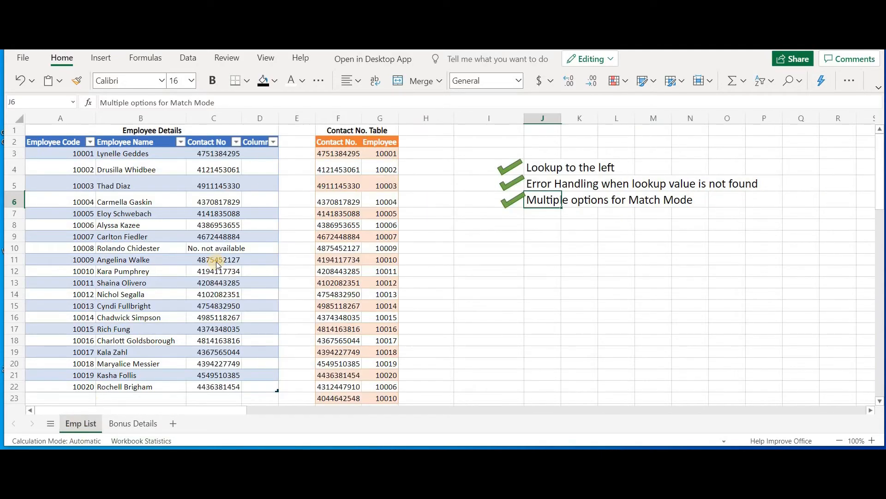
left_click(396, 131)
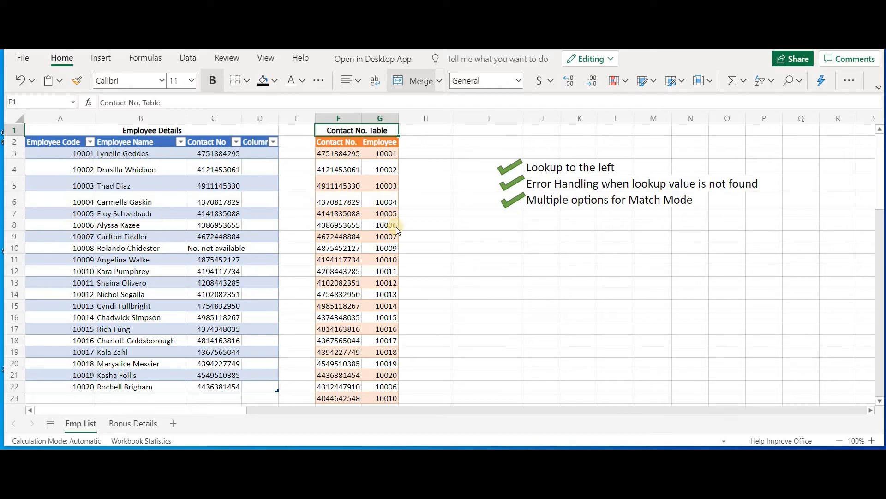
left_click_drag(357, 229, 382, 226)
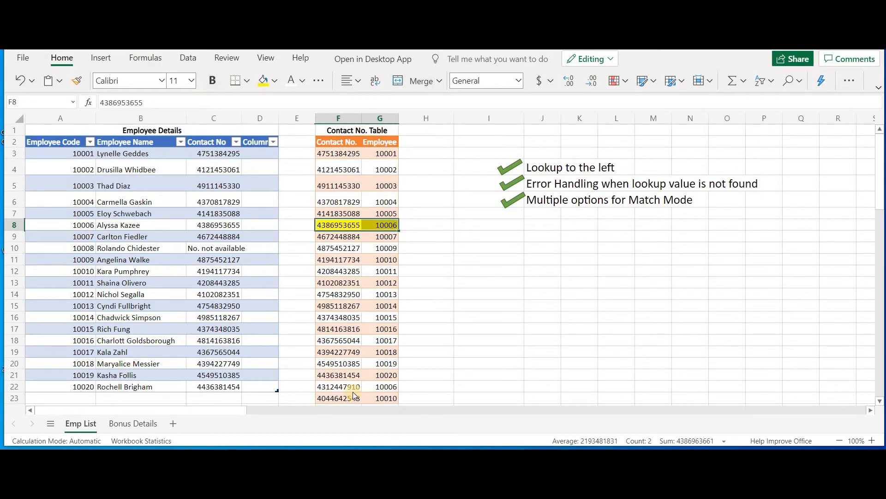
left_click_drag(358, 387, 373, 385)
left_click_drag(373, 384, 382, 386)
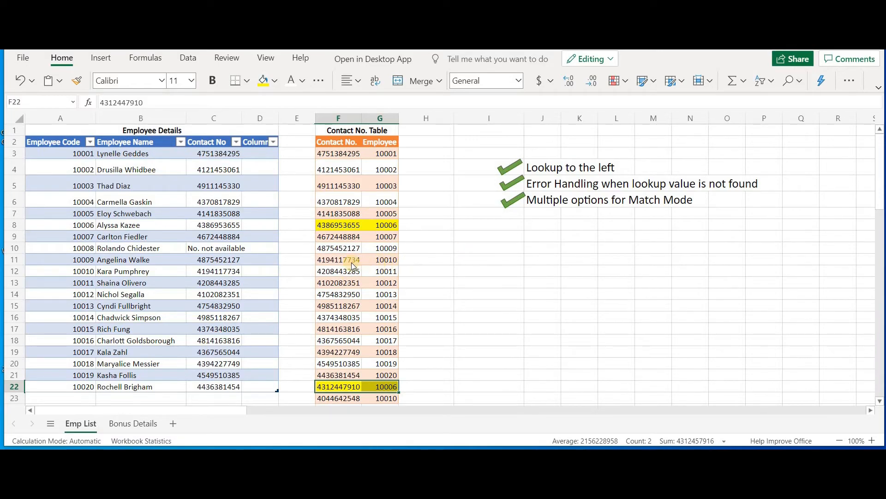
left_click_drag(346, 261, 373, 260)
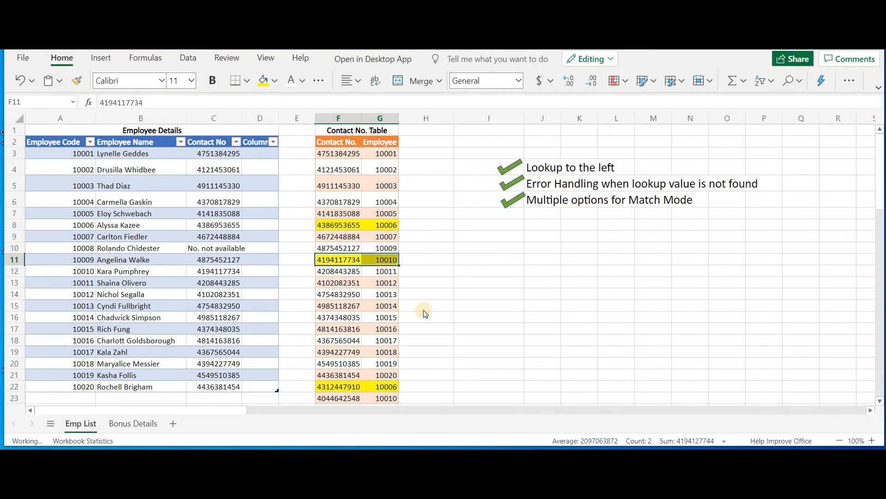
scroll(424, 312, "down", 1)
left_click_drag(333, 343, 375, 339)
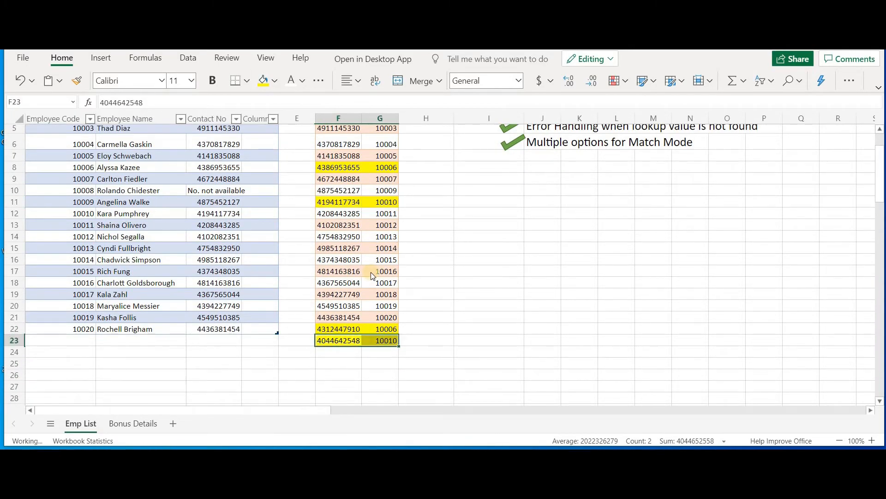
scroll(373, 275, "up", 2)
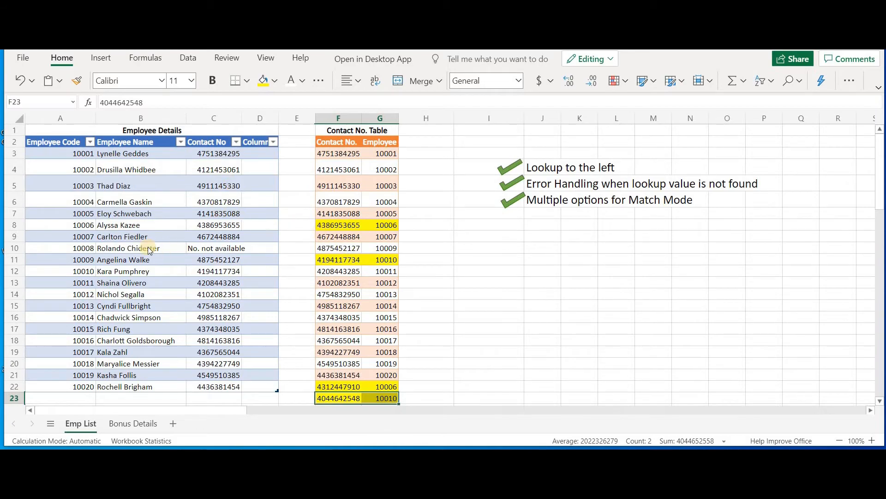
Compare employee 10006's contact number in the employee table with its entries in the contact table
left_click(88, 227)
left_click(225, 225)
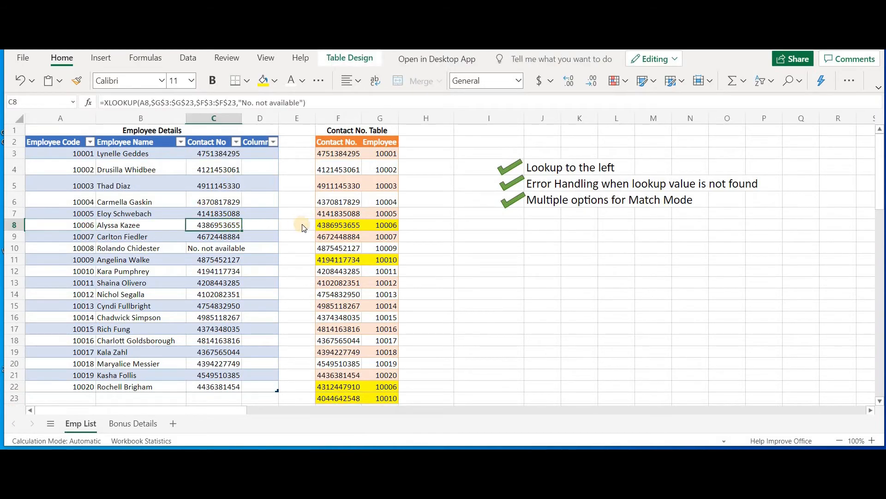
left_click(328, 224)
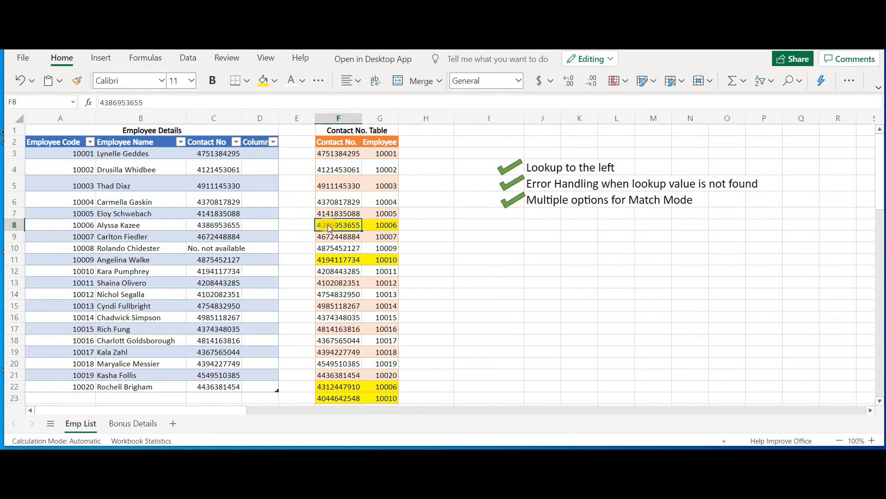
Edit the contact formula in C3 to skip the match mode and set the search mode to -1 (last-to-first)
left_click(218, 155)
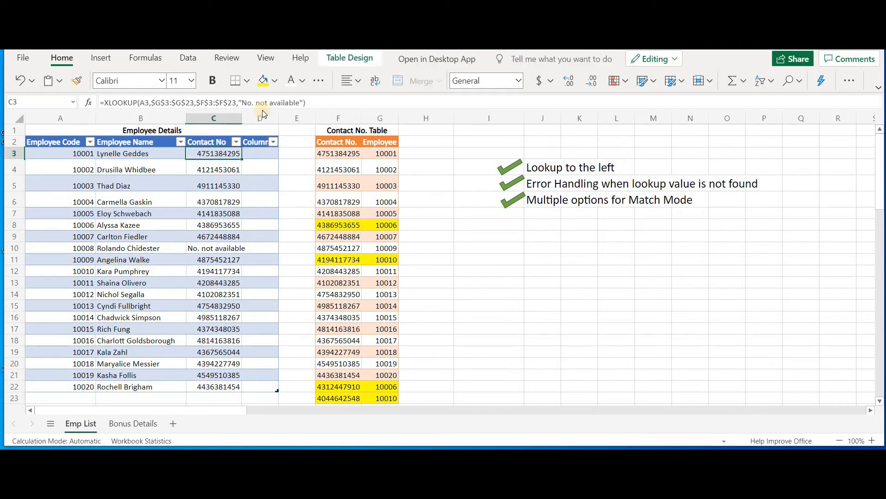
left_click(309, 102)
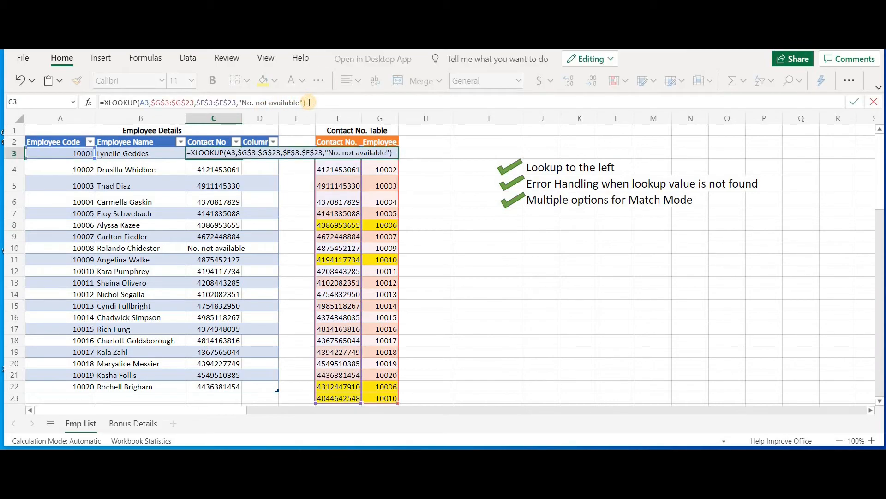
type(",,")
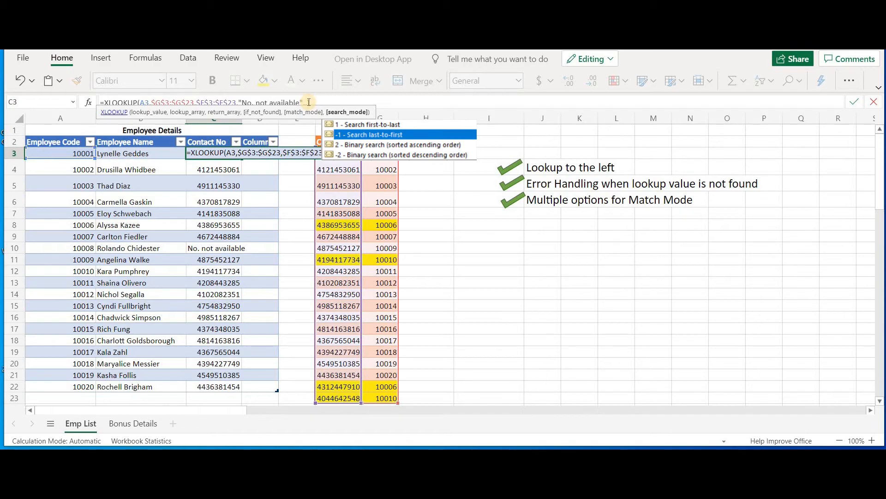
type("-1)")
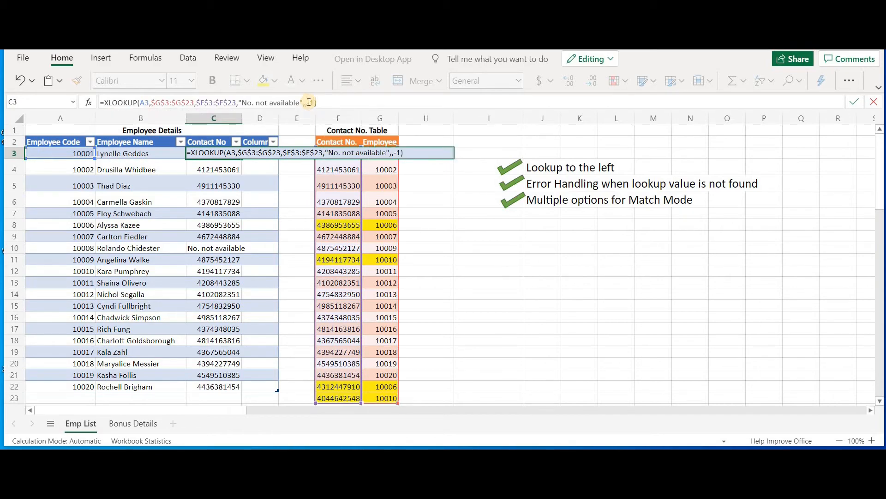
key("Return")
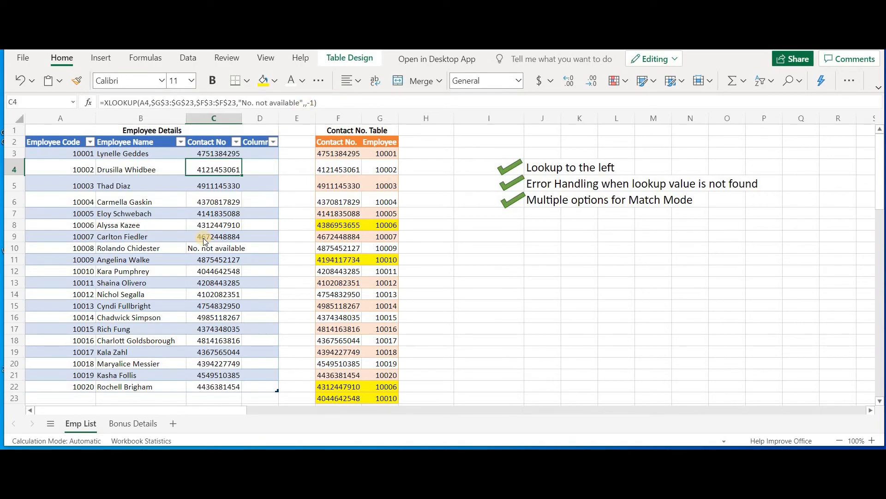
Compare the returned contact numbers for employees 10006 and 10010 with their last entries in the contact table
left_click_drag(86, 225, 217, 226)
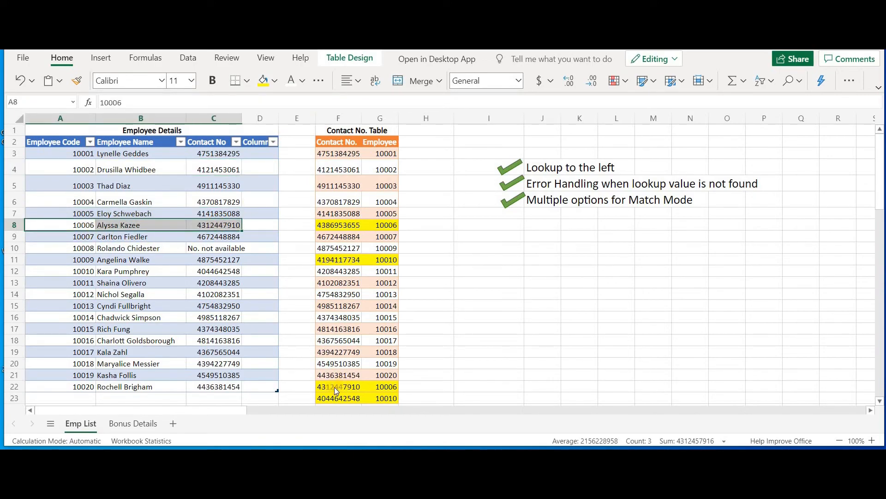
left_click_drag(335, 387, 378, 387)
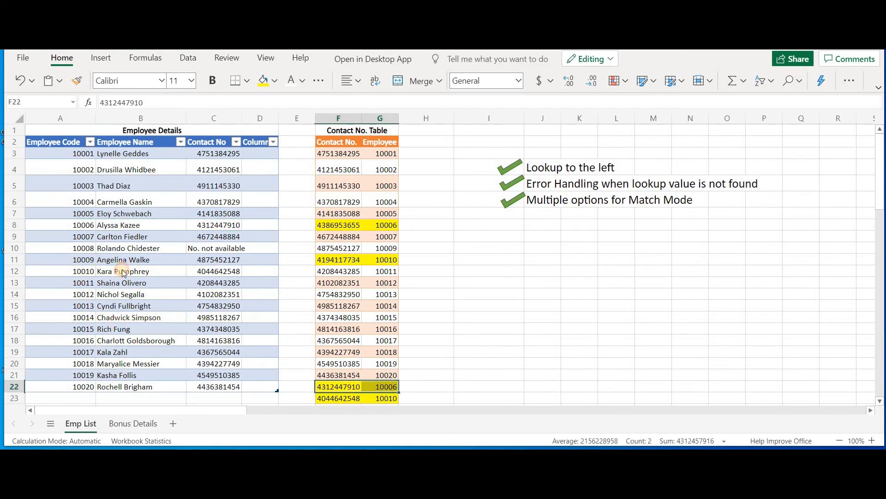
left_click_drag(70, 271, 217, 271)
scroll(435, 307, "down", 2)
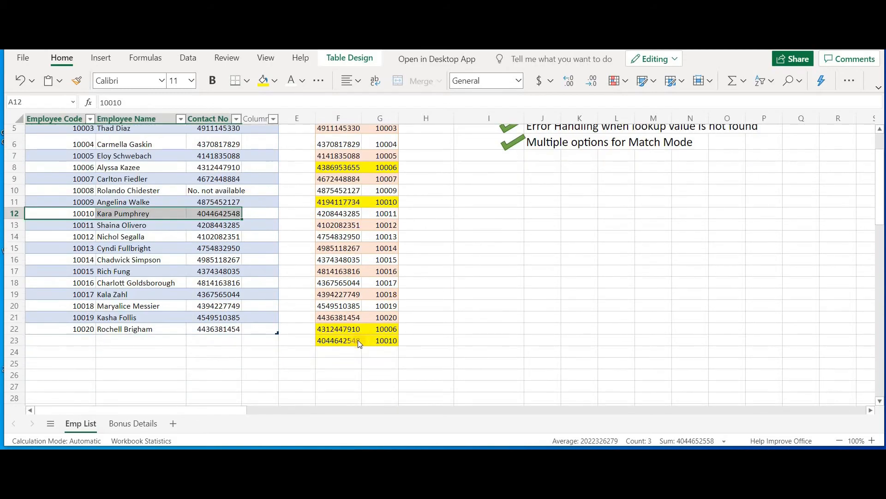
left_click(379, 342)
Type the note "Getting the last occurence from return array" in cell J7 below the checkmarked list
left_click(551, 215)
type("Getting the ")
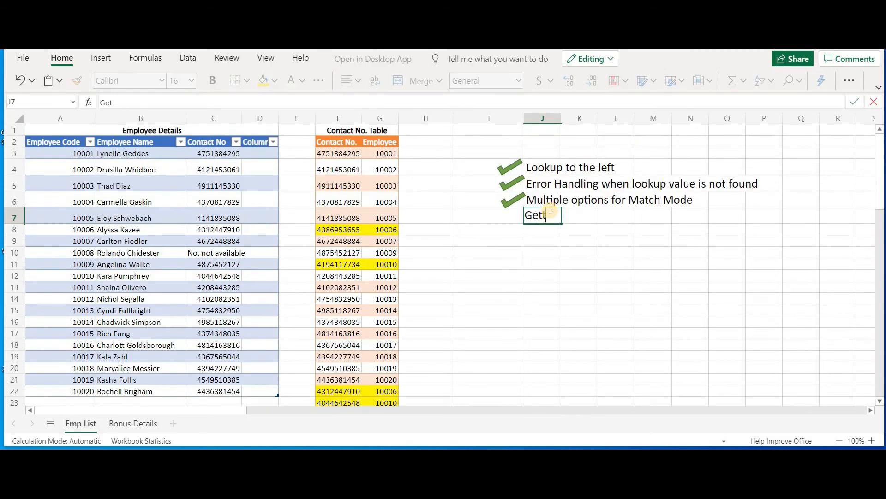
type("last occurence")
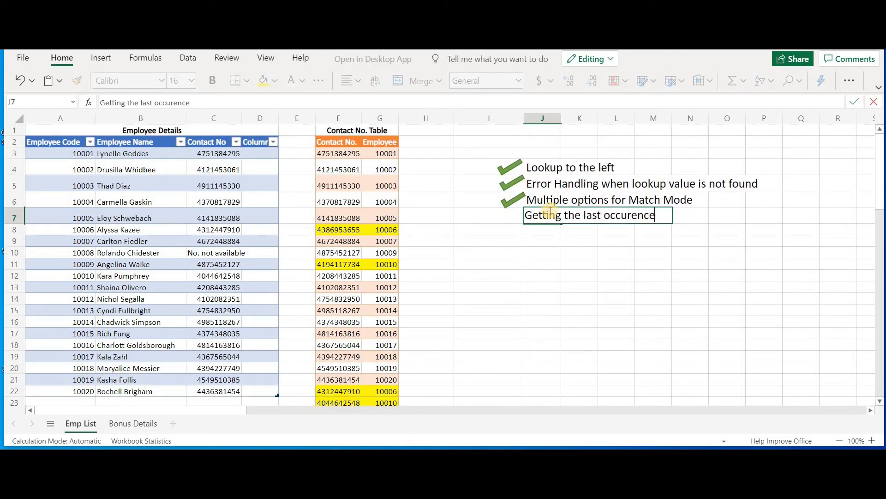
type(" from return array")
Enter "XLOOKUP" as the title in the large black banner cell I9
left_click(505, 237)
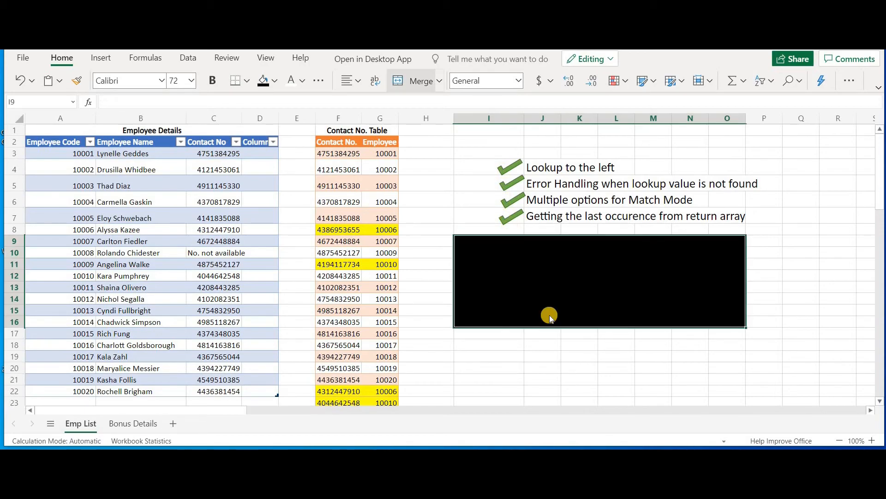
type("XLOOKUP")
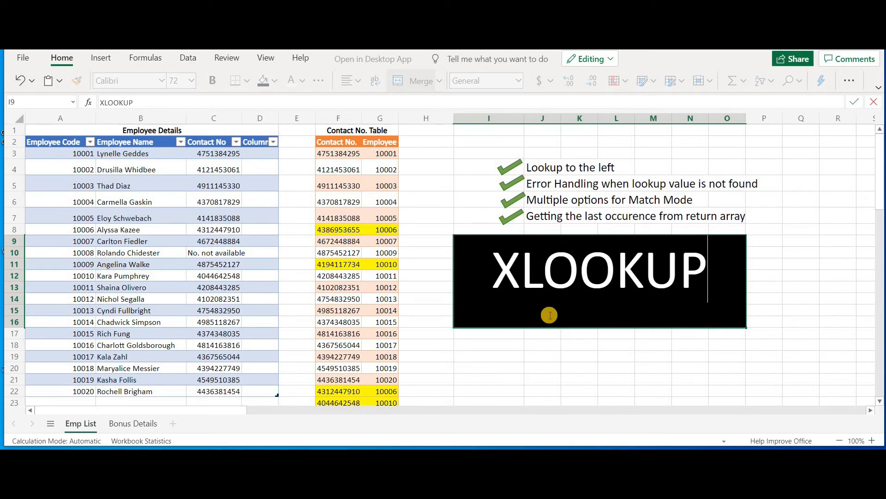
key("Return")
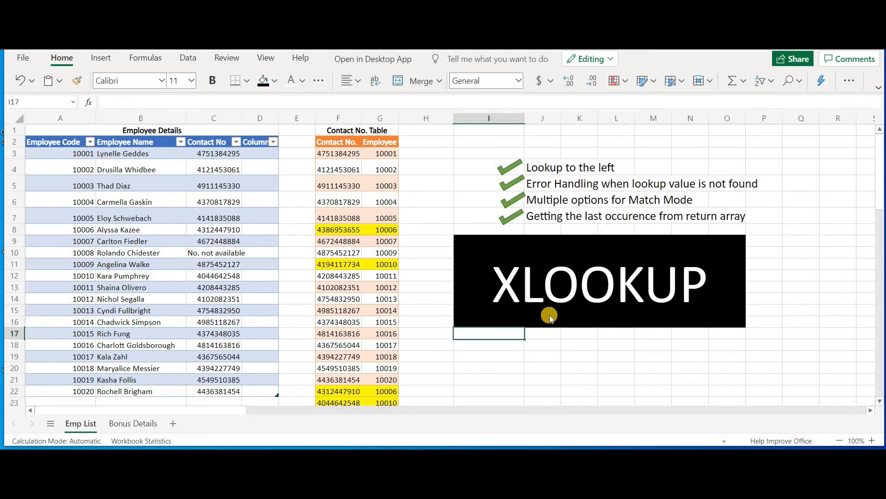